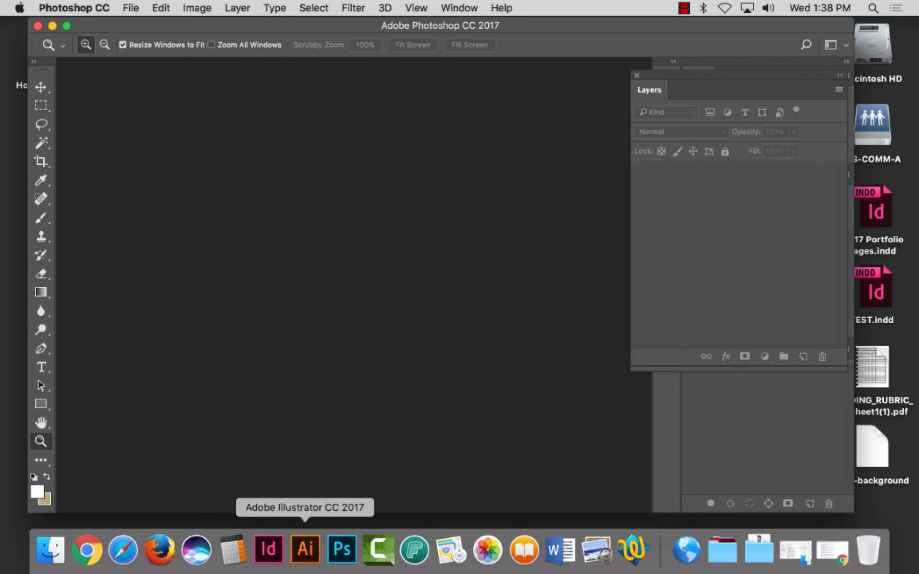
Switch to InDesign and start setting up a new document
click(269, 550)
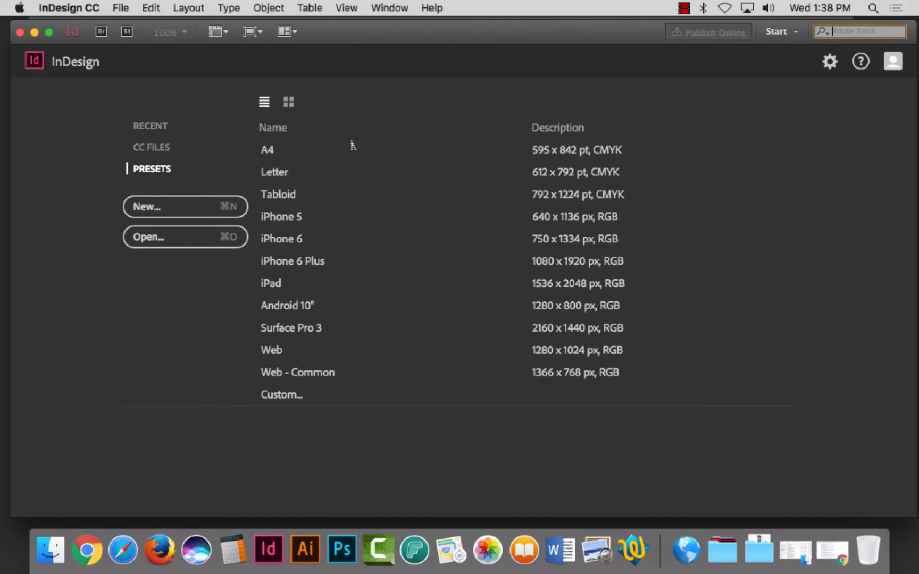
click(121, 7)
mouse_move(133, 25)
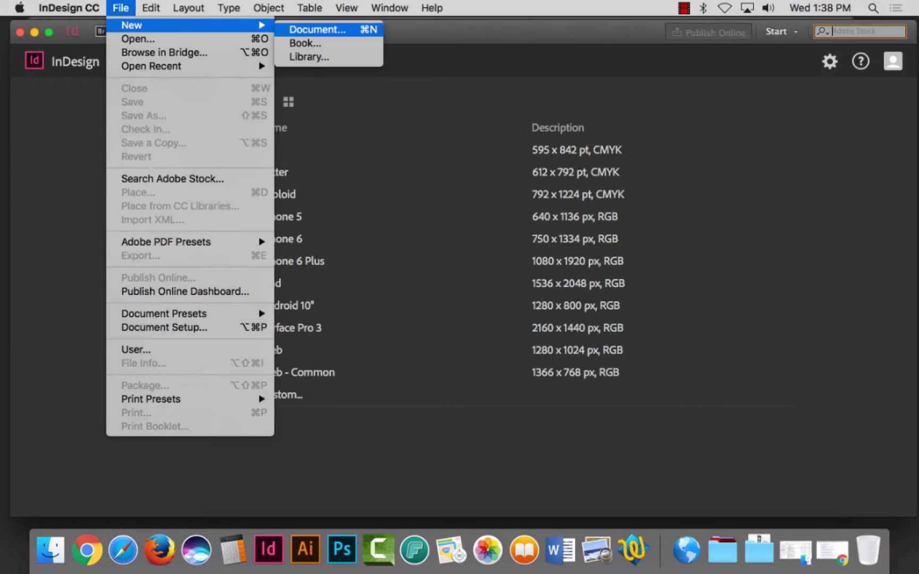
click(314, 29)
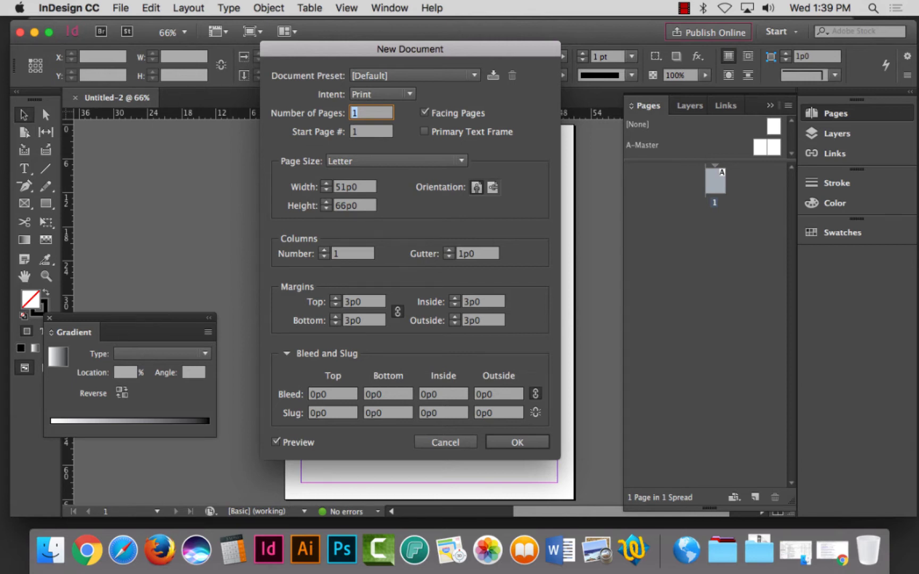
Set the new document's page size to 2.5 in wide and 3 in high
click(355, 187)
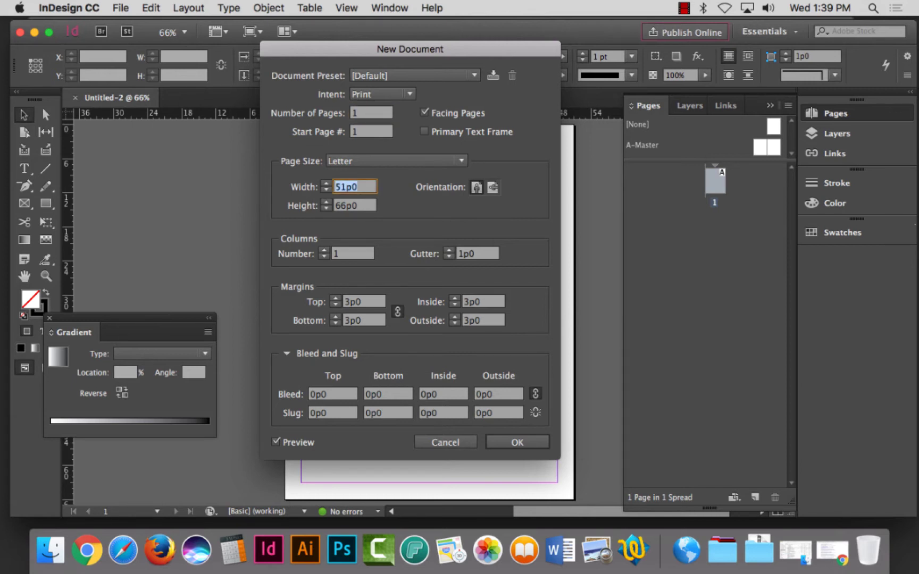
text(2.5in)
key(Tab)
text(3 in)
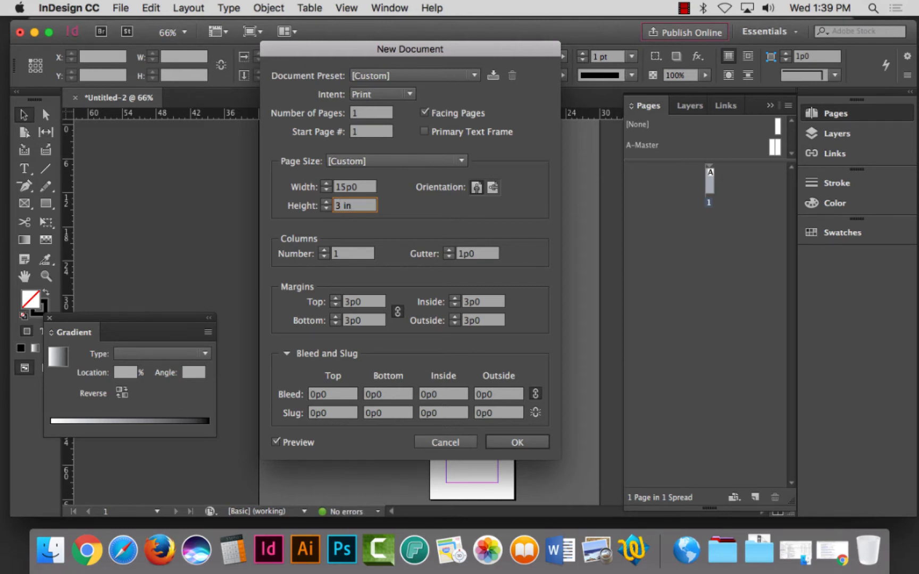
key(Tab)
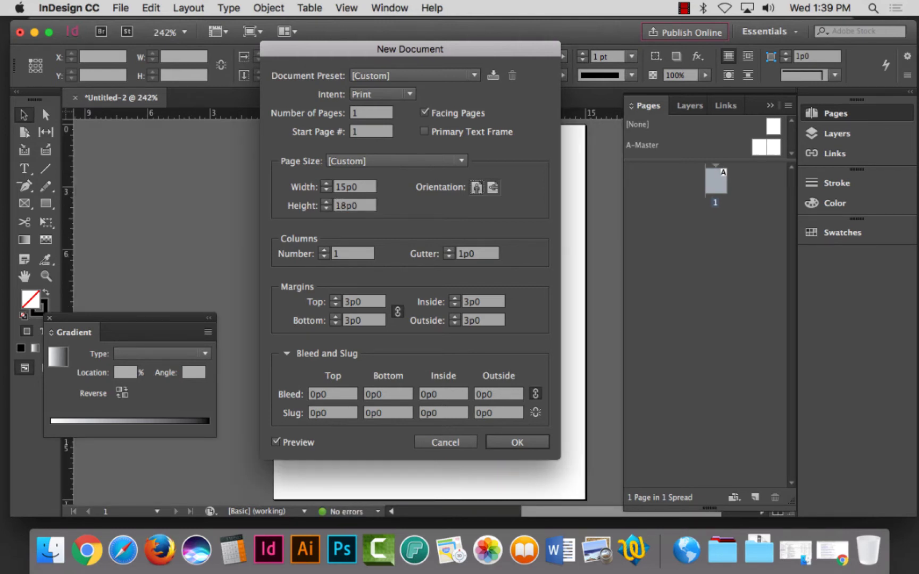
Reduce all four linked page margins to 1p10, keeping the page preview in view
drag(410, 49, 708, 54)
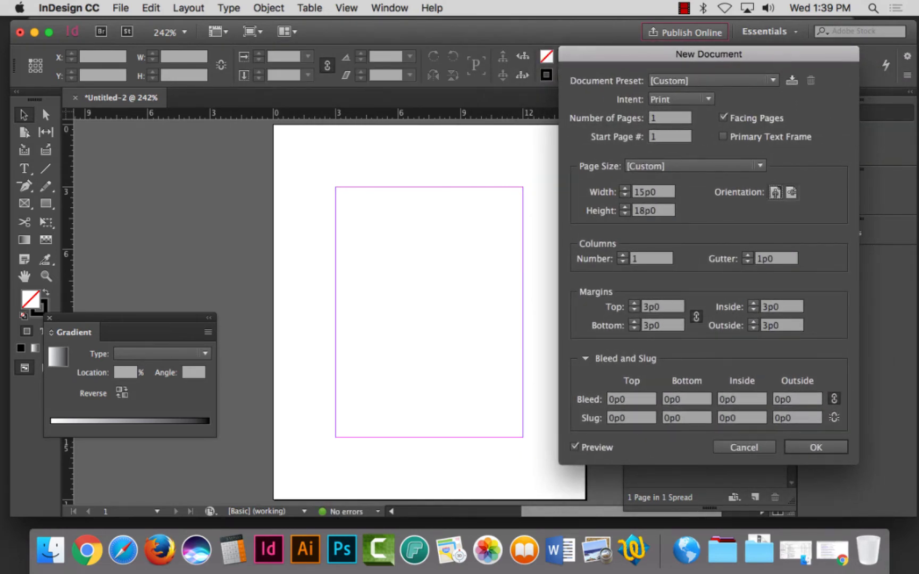
click(635, 310)
click(634, 310)
click(634, 310)
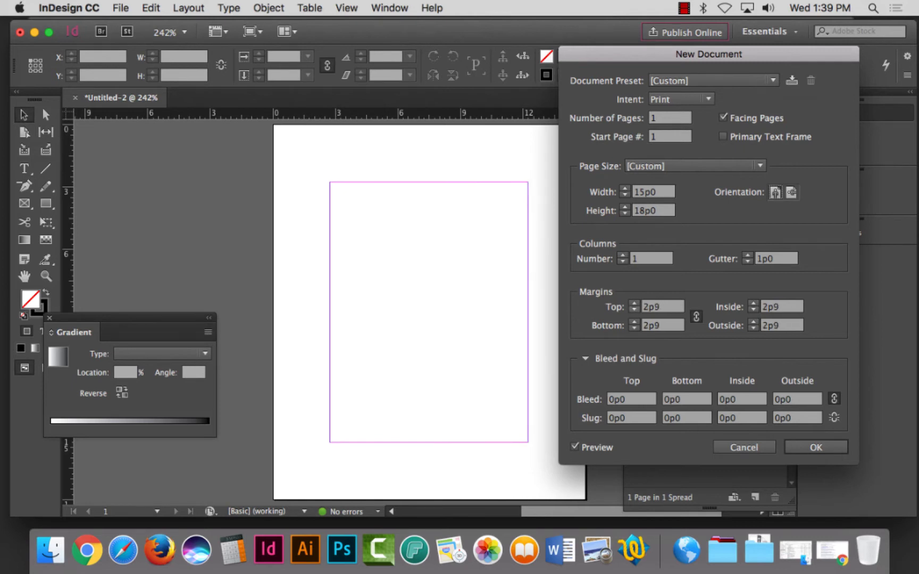
click(635, 310)
click(635, 310)
click(634, 310)
click(634, 309)
click(634, 310)
click(634, 310)
click(634, 310)
click(634, 310)
click(634, 310)
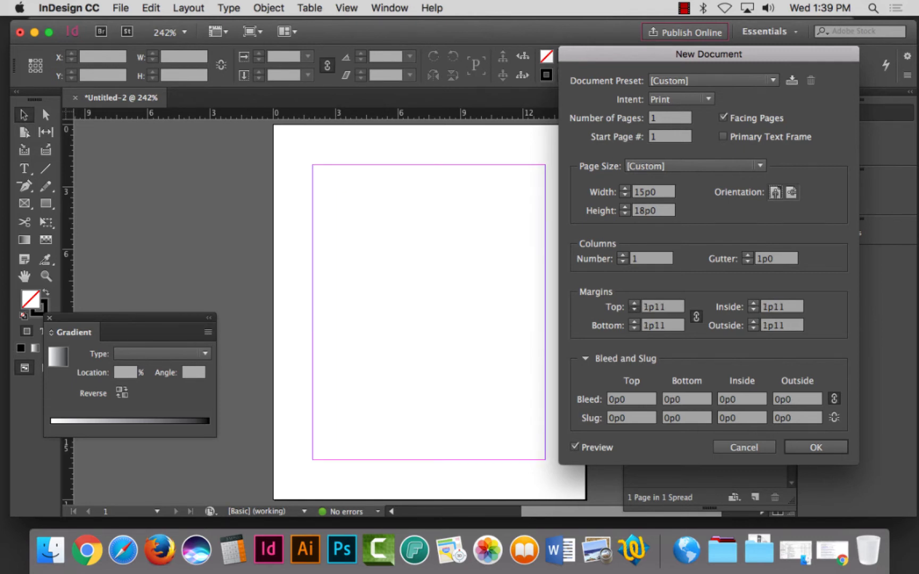
click(634, 310)
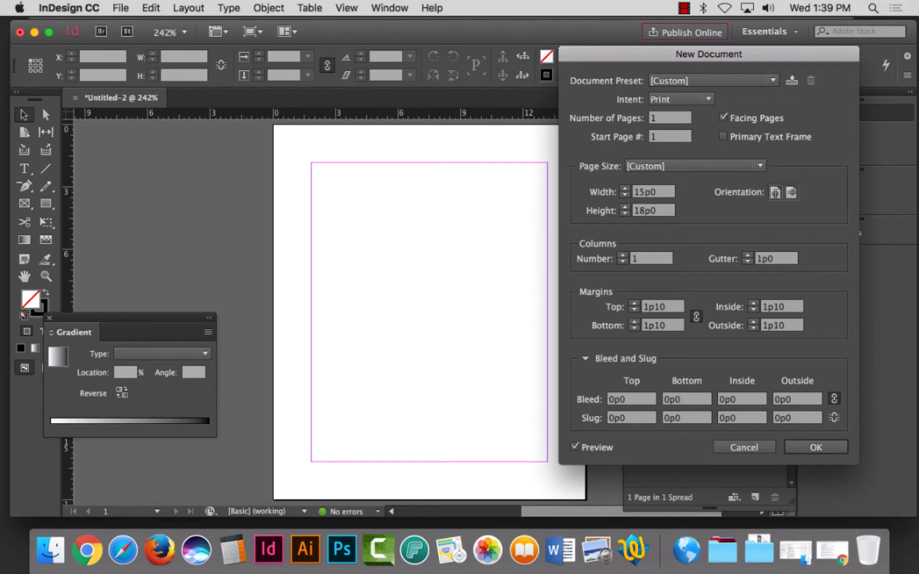
Create the document with two columns and all four margins at 1p6
click(622, 255)
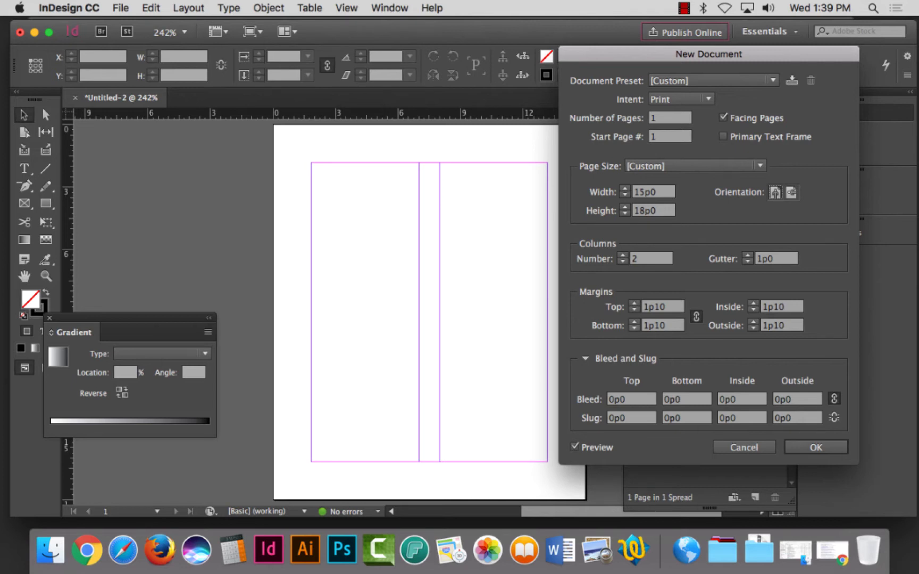
click(634, 310)
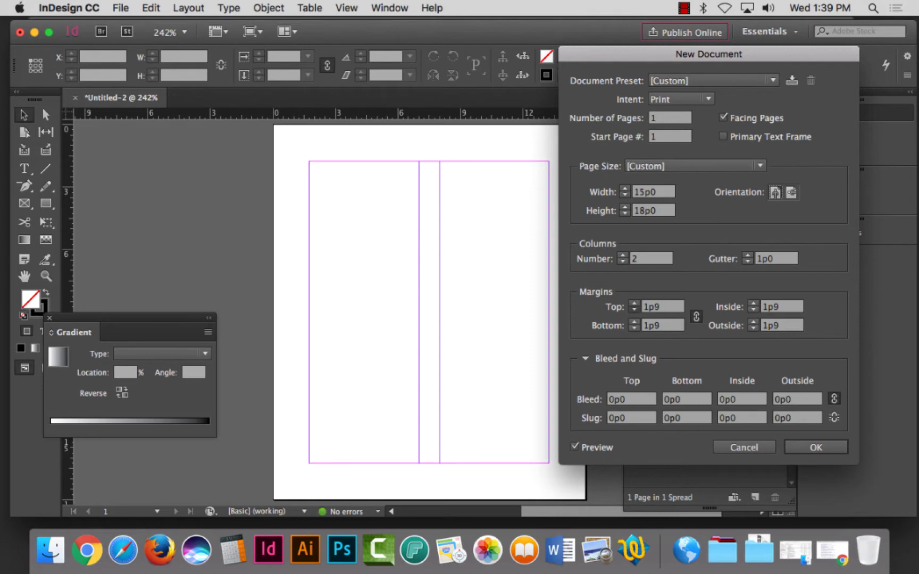
click(634, 310)
click(634, 310)
click(634, 310)
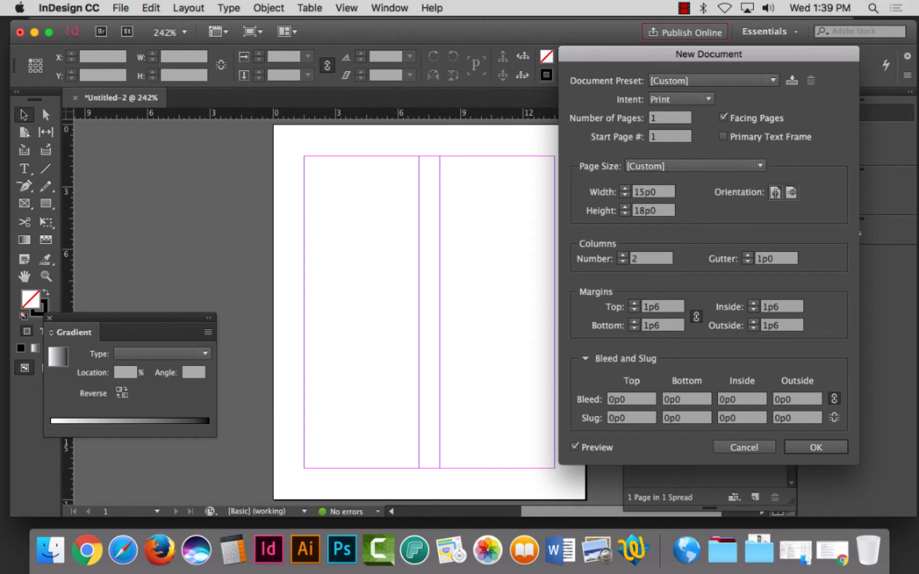
key(Return)
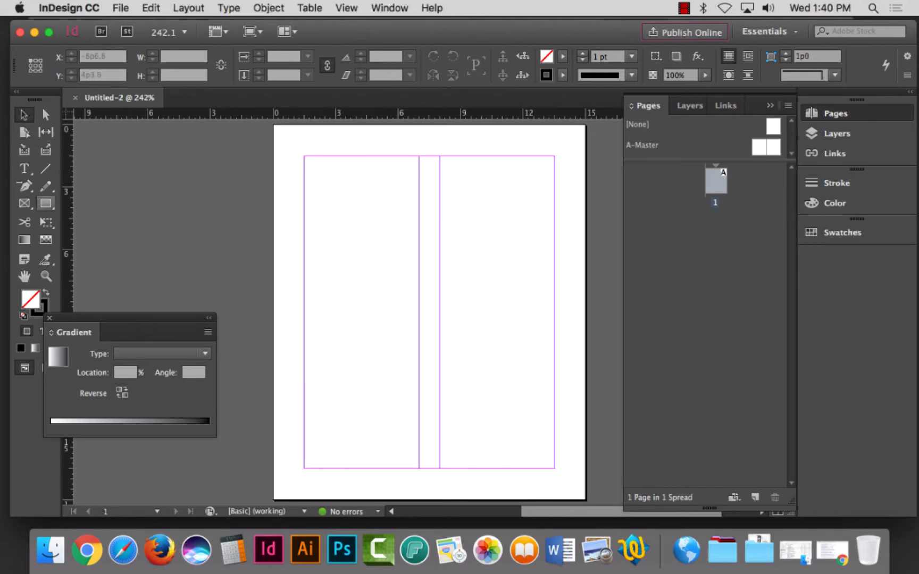
Draw a text frame about 4p7 wide and 2p8 high above the page's center, reading "COVER OF HANG TAG" with a line break after COVER
key(t)
drag(390, 226, 484, 283)
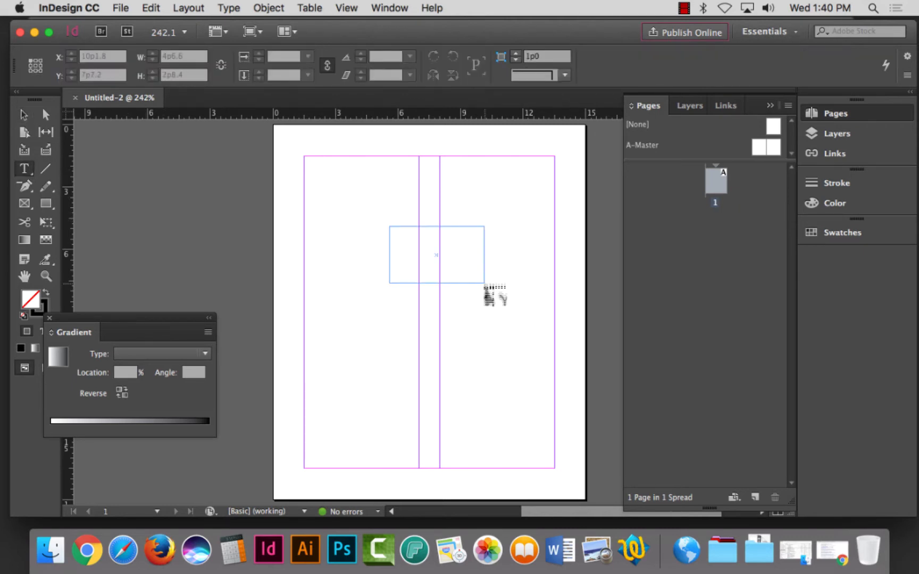
text(COVER)
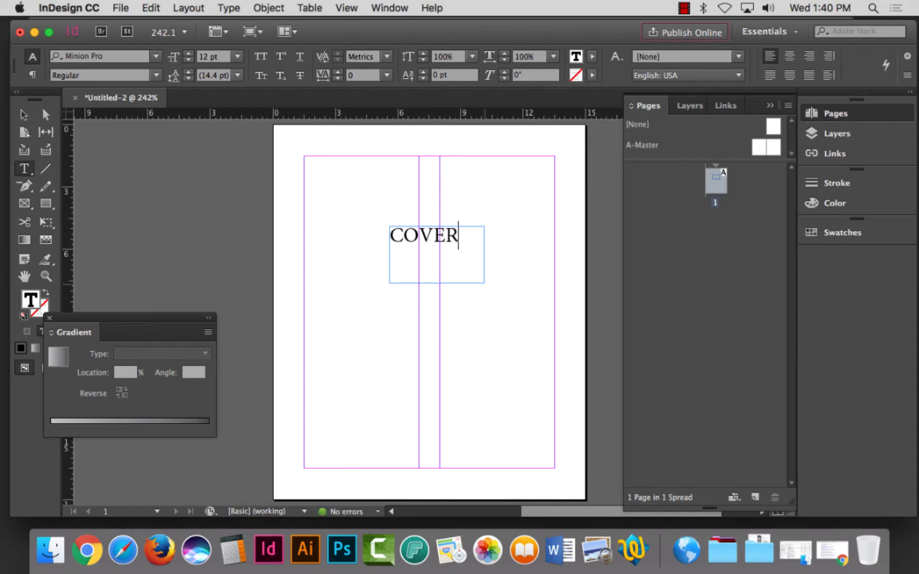
key(Return)
text(O)
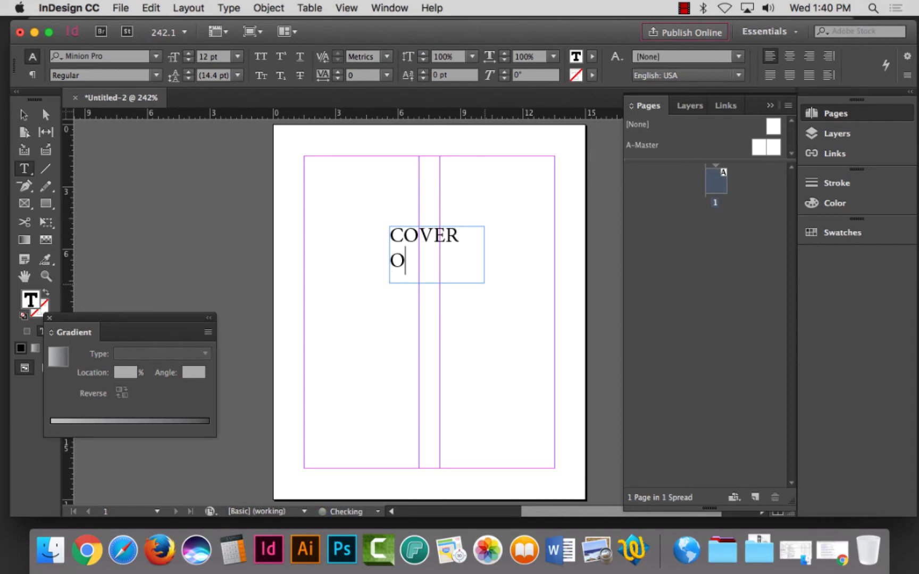
text(F Han)
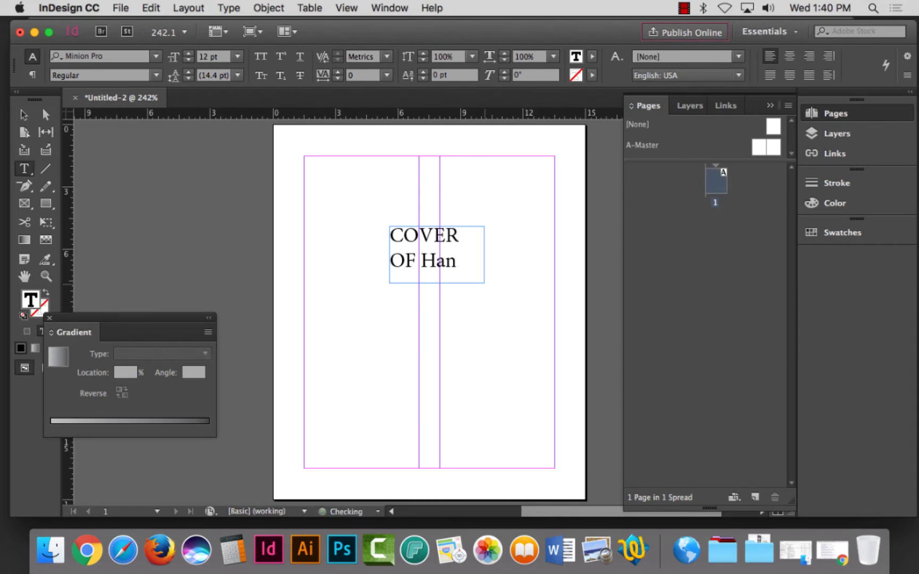
key(BackSpace)
key(BackSpace)
text(ANG)
Extend the text frame downward to about 6p1 high, add the word "BOOKLET" to its text, and leave nothing selected
click(23, 115)
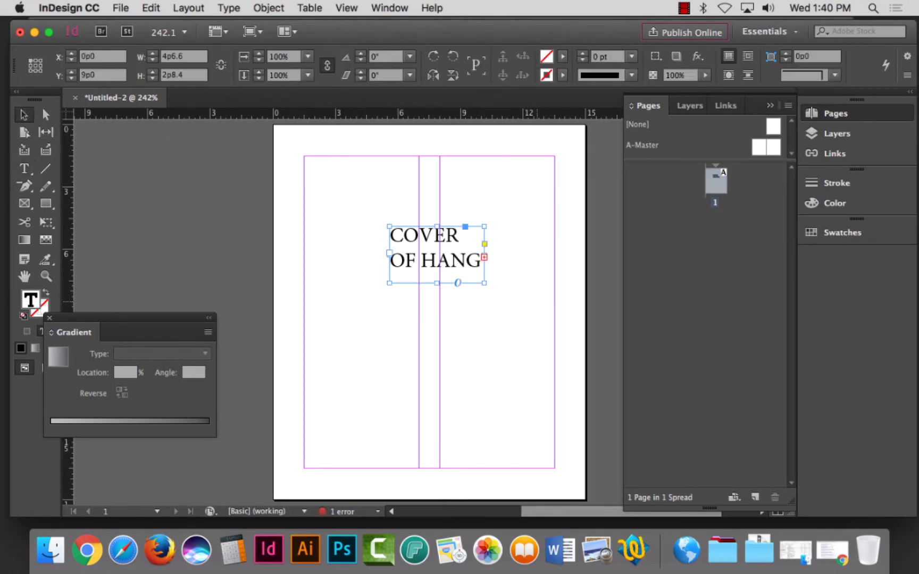
drag(441, 285, 463, 353)
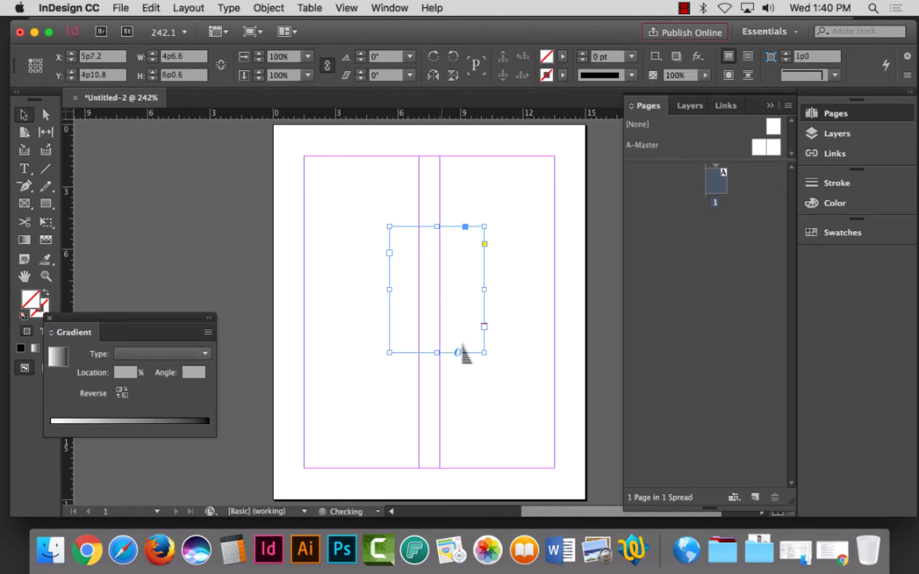
double_click(447, 296)
text(BOOKE)
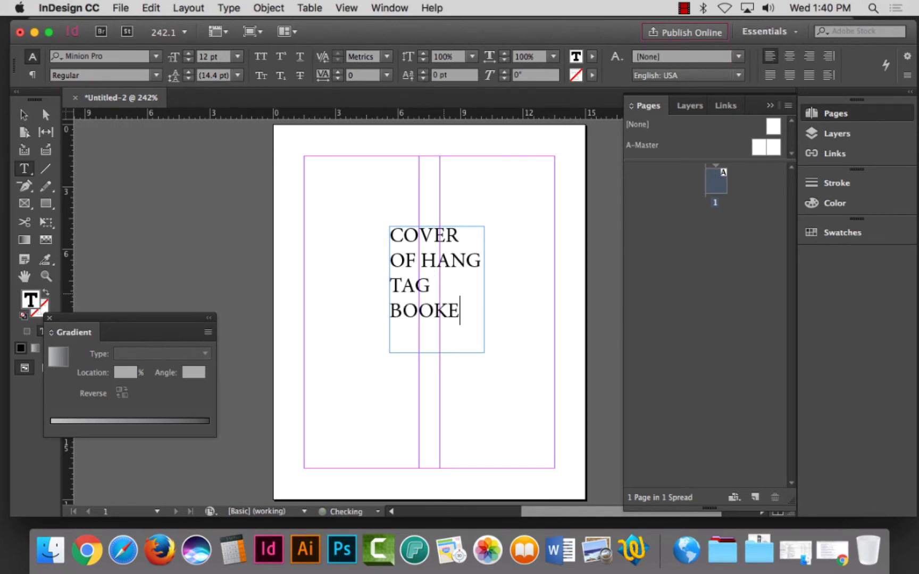
key(BackSpace)
text(LET)
click(23, 114)
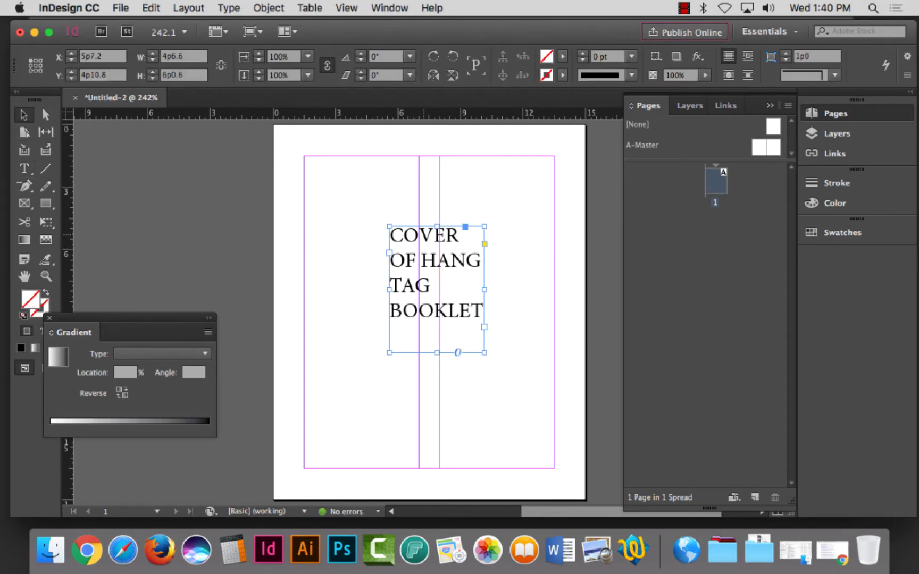
key(super+shift+a)
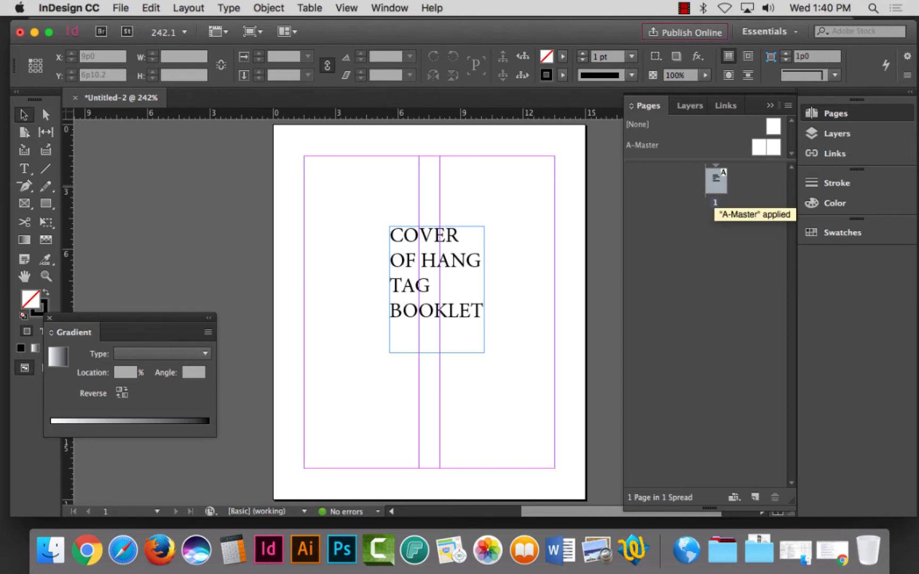
Insert 7 pages after page 1, based on A-Master
right_click(715, 186)
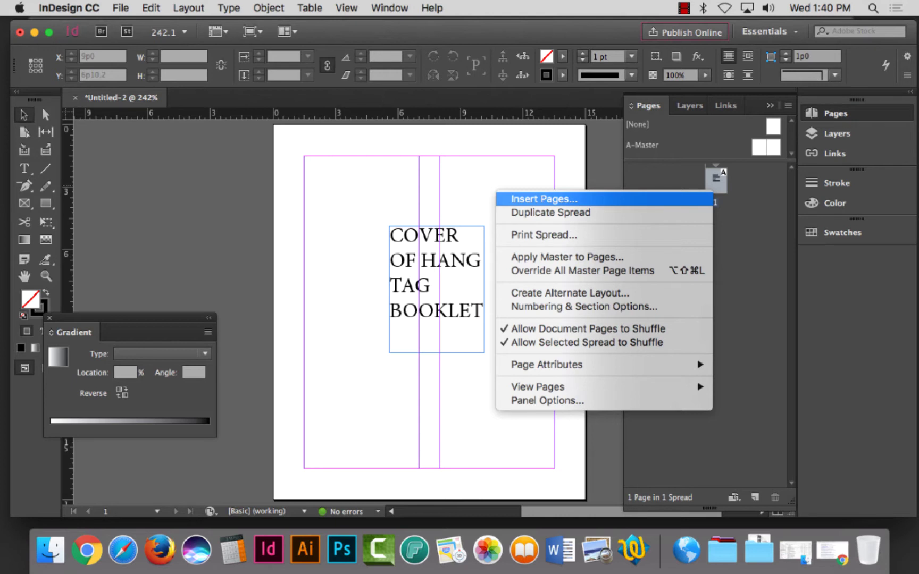
click(604, 198)
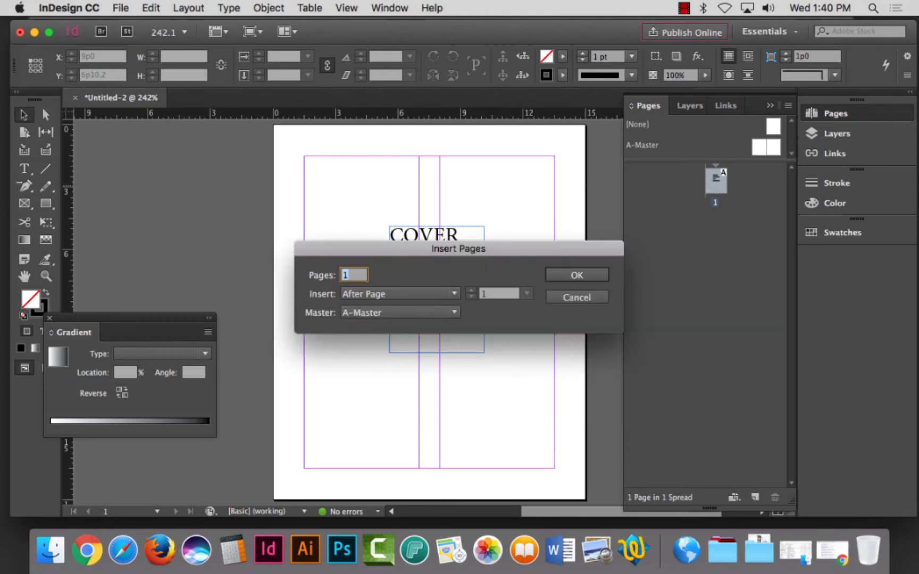
text(7)
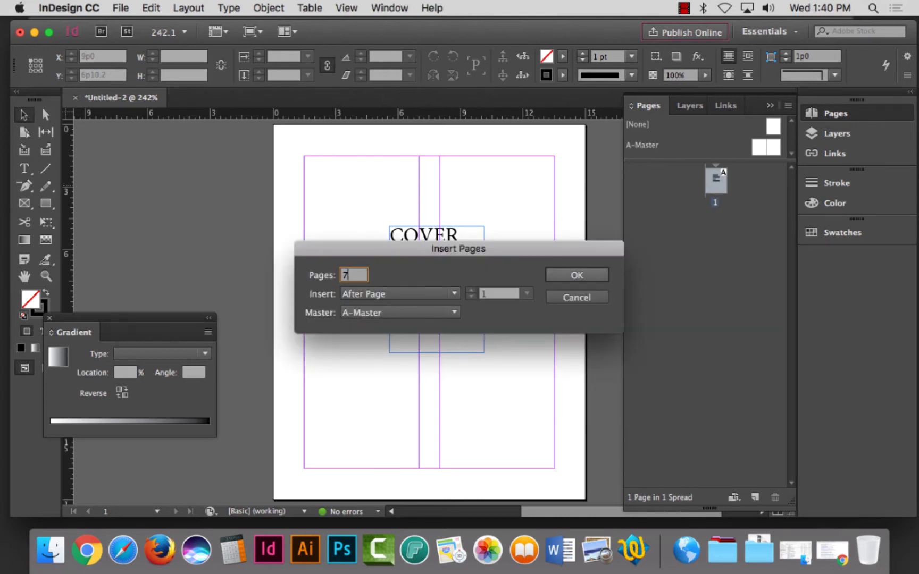
key(Return)
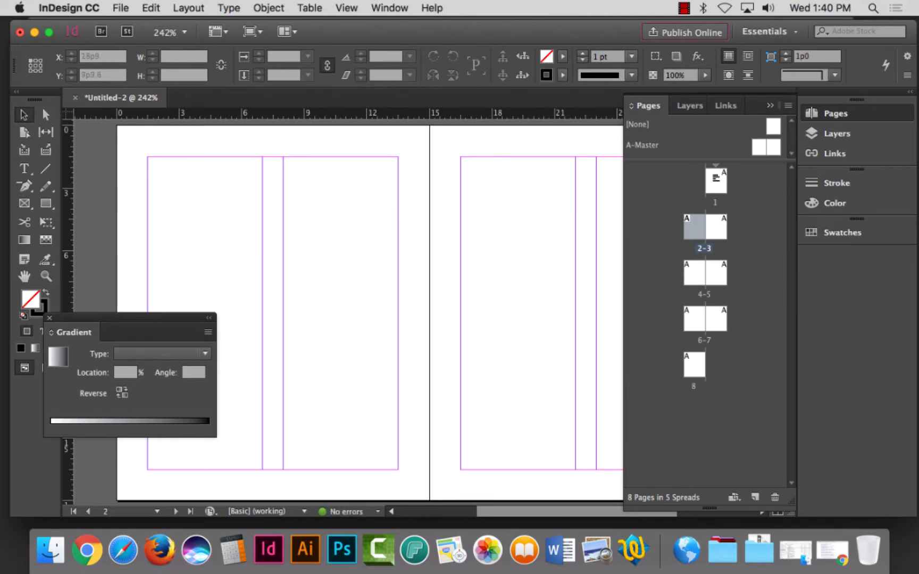
Look over the booklet's layout from the cover page through the facing inside spreads
scroll(348, 313, left, 6)
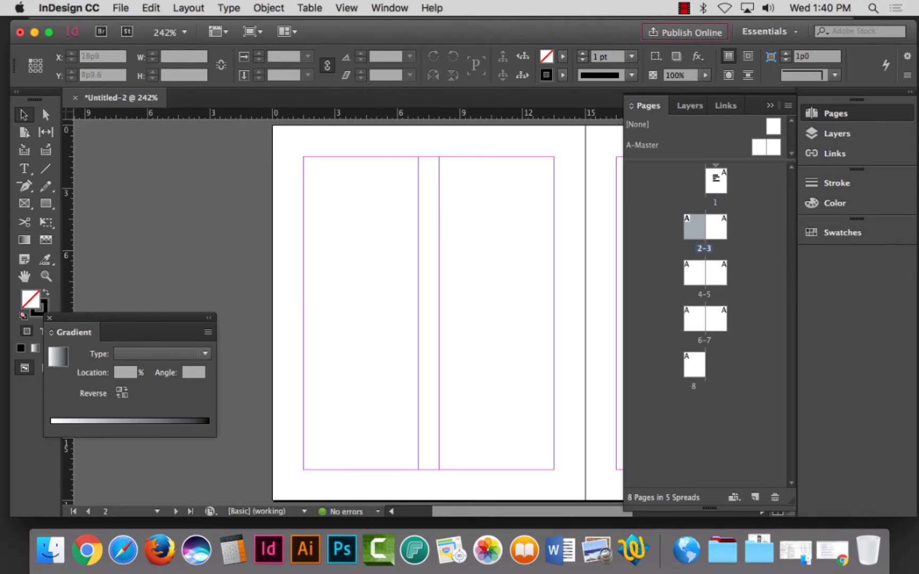
key(super+minus)
key(super+minus)
key(super+minus)
scroll(348, 312, down, 3)
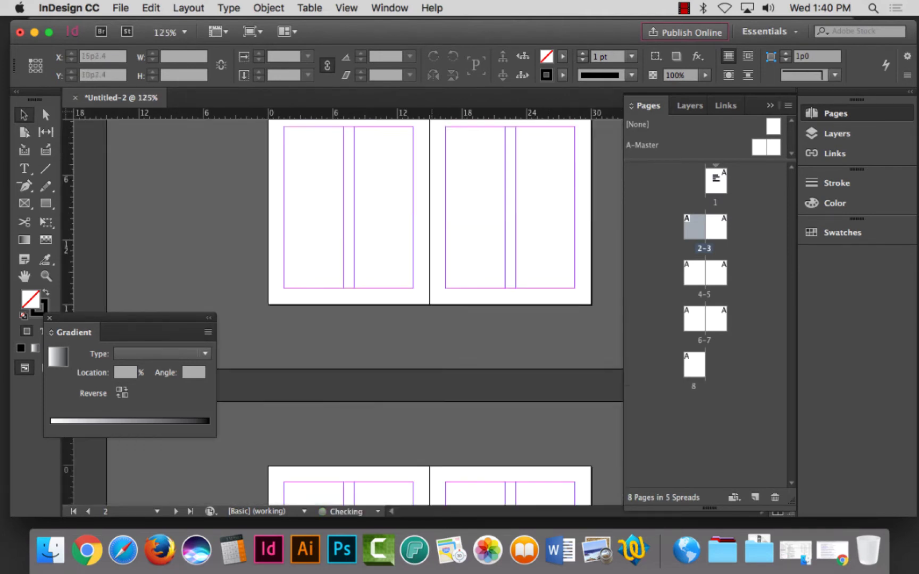
scroll(349, 313, up, 10)
scroll(349, 312, down, 2)
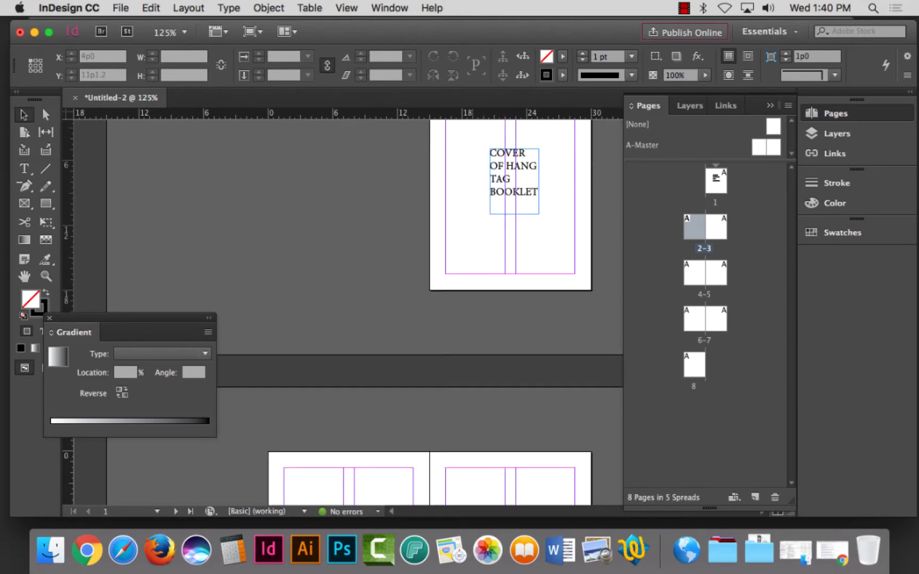
scroll(348, 312, down, 9)
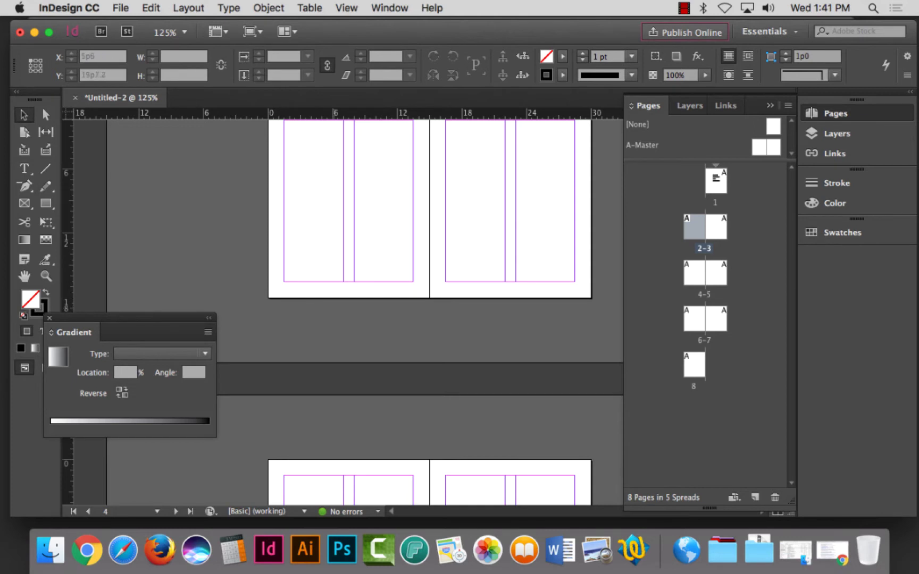
scroll(348, 313, down, 2)
scroll(348, 313, up, 20)
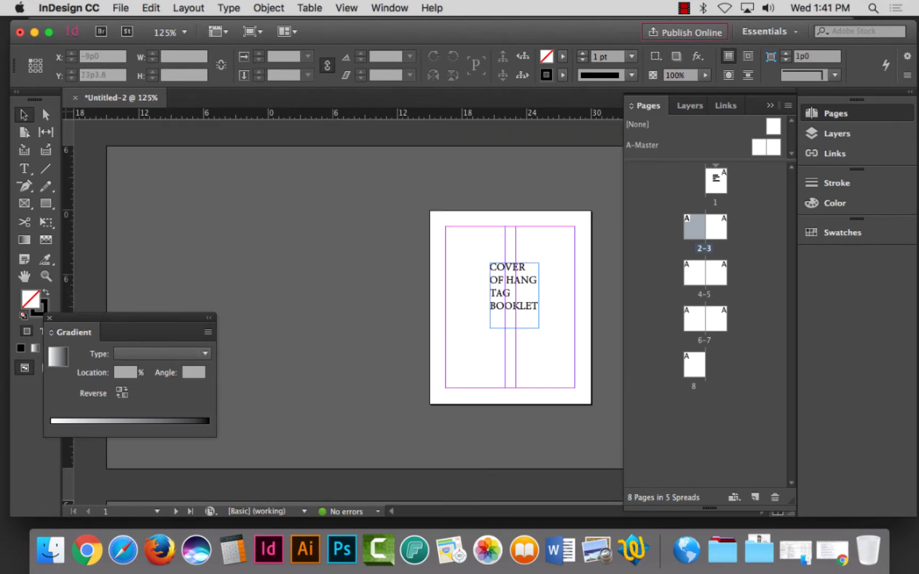
scroll(348, 313, down, 3)
scroll(348, 313, up, 4)
Magnify the cover page to about 230% and close the floating Gradient panel
key(z)
drag(546, 260, 632, 484)
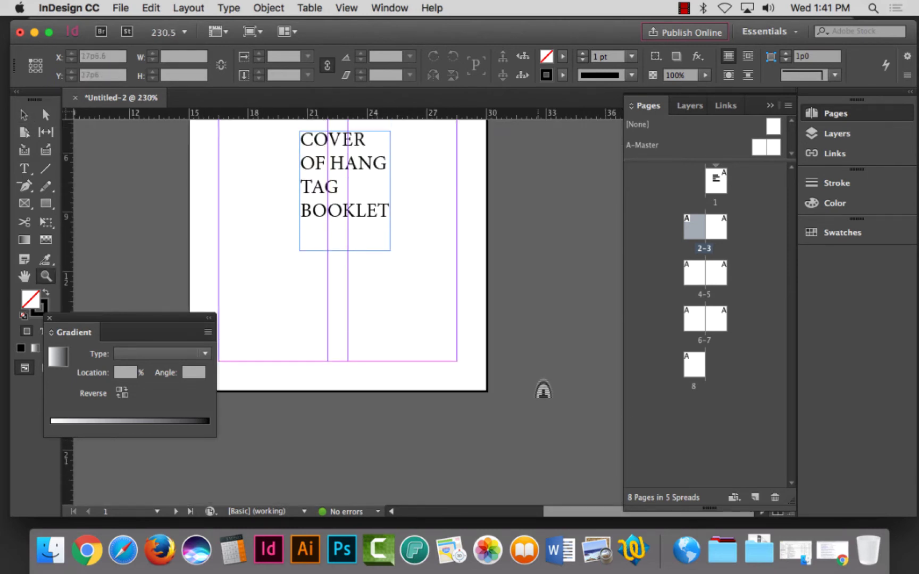
drag(543, 390, 543, 418)
click(48, 318)
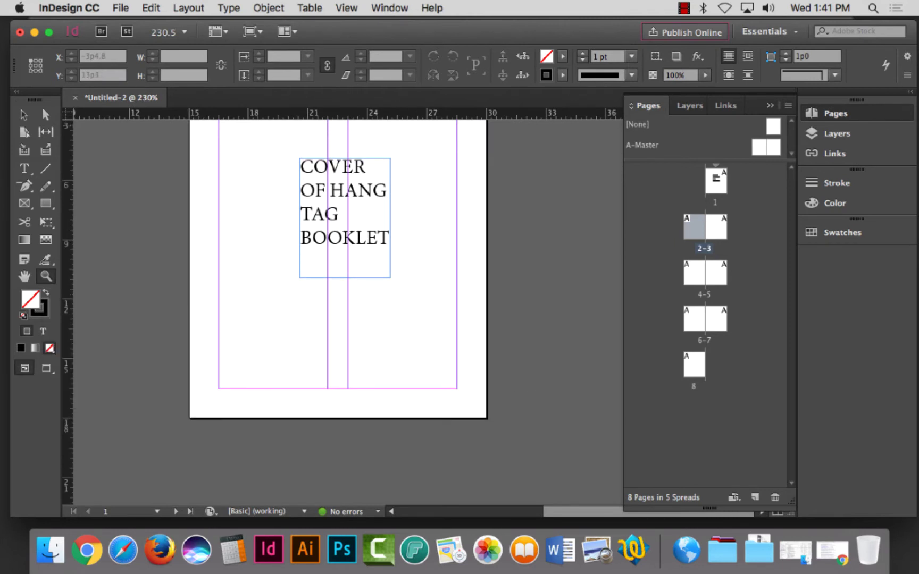
scroll(425, 369, up, 5)
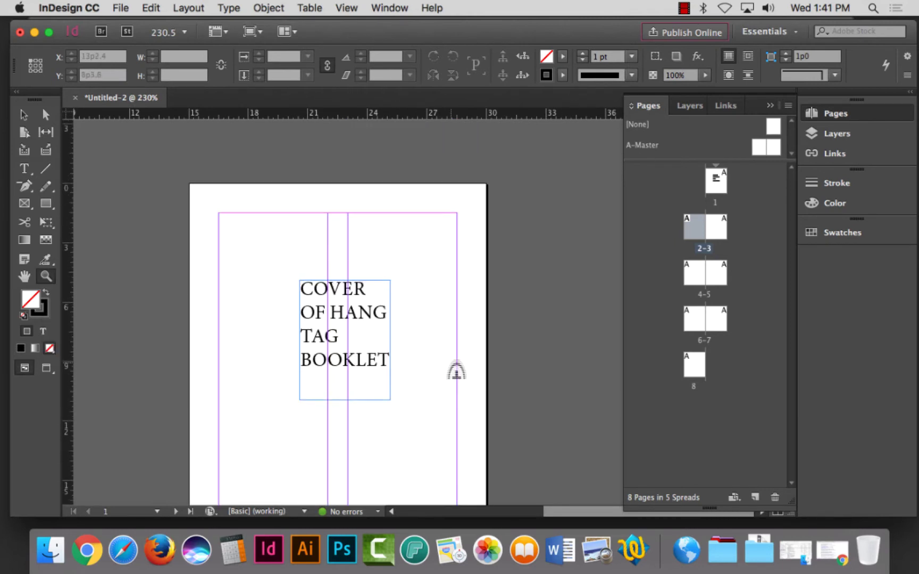
Draw a text frame about 5p6 wide and 4p5 high near the bottom of A-Master's left-hand page
scroll(456, 371, down, 3)
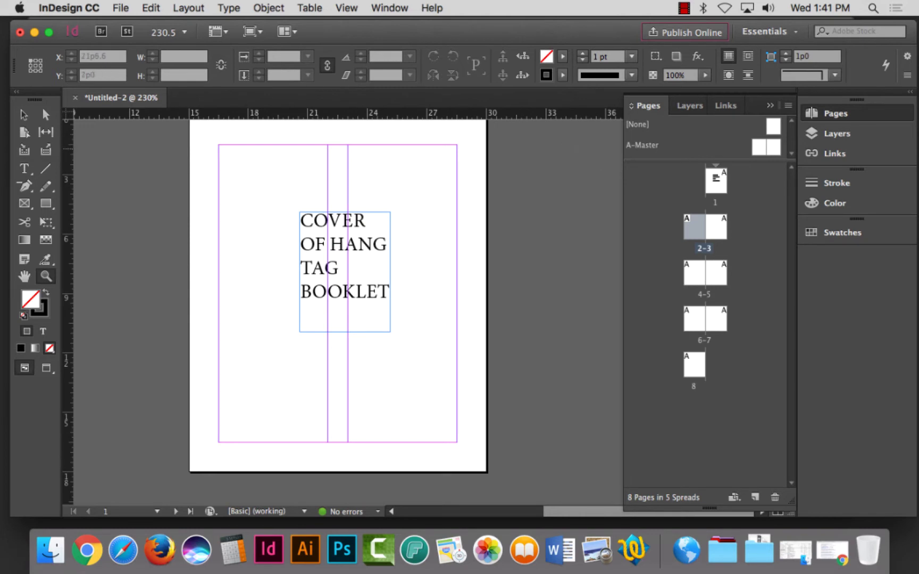
double_click(765, 147)
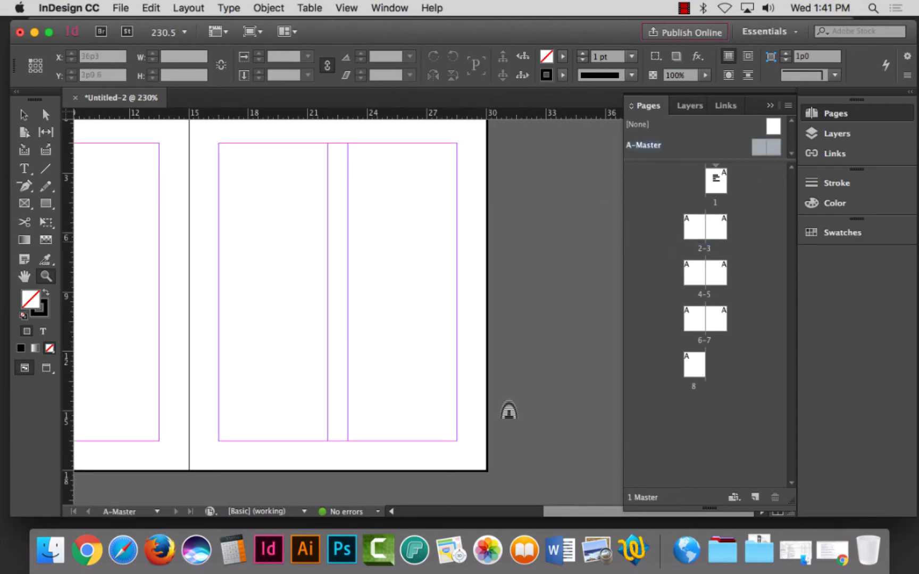
scroll(113, 243, left, 10)
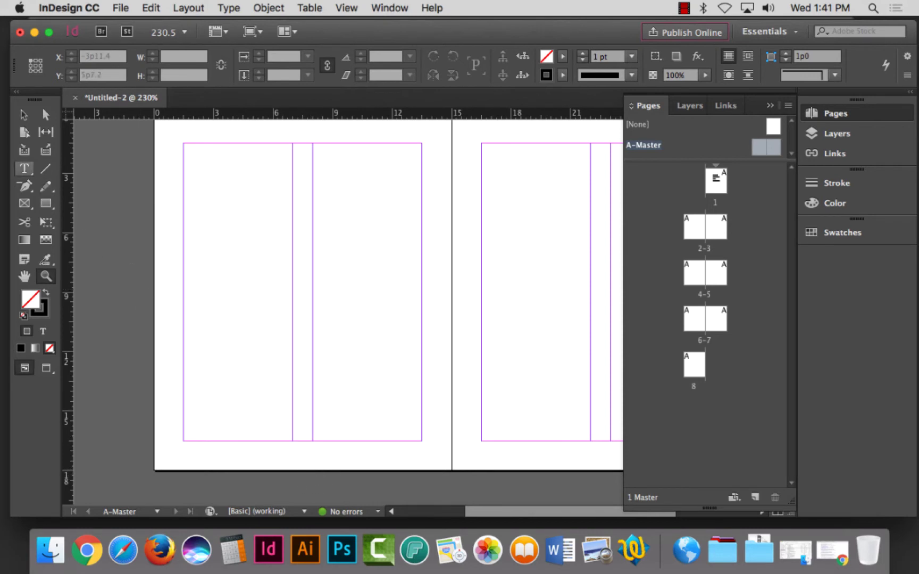
click(25, 168)
drag(258, 377, 367, 464)
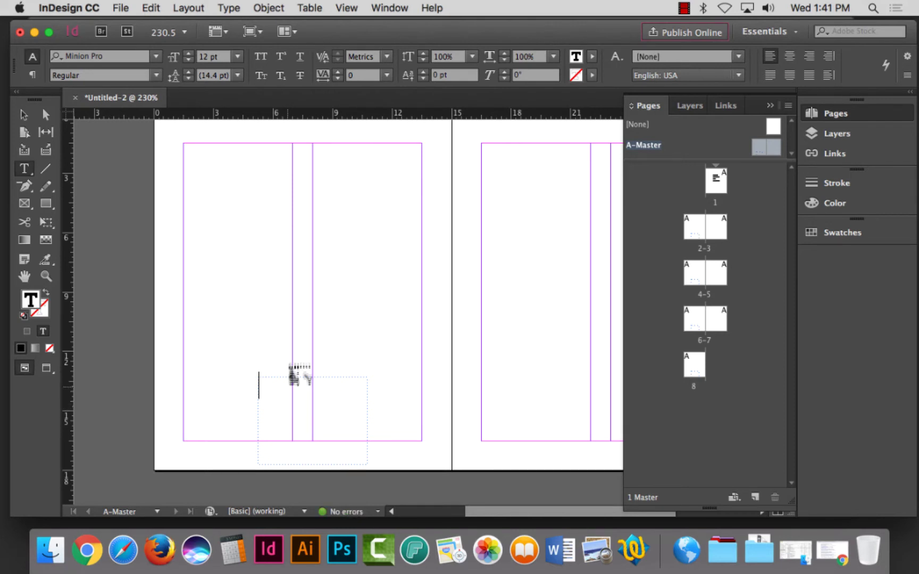
Insert the Current Page Number marker in the new frame and centre-align it
click(228, 7)
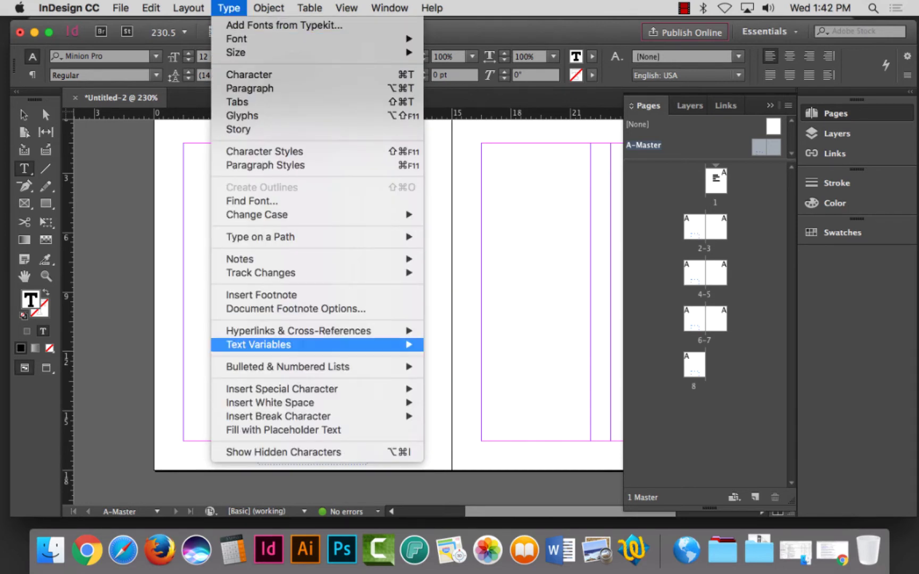
mouse_move(282, 389)
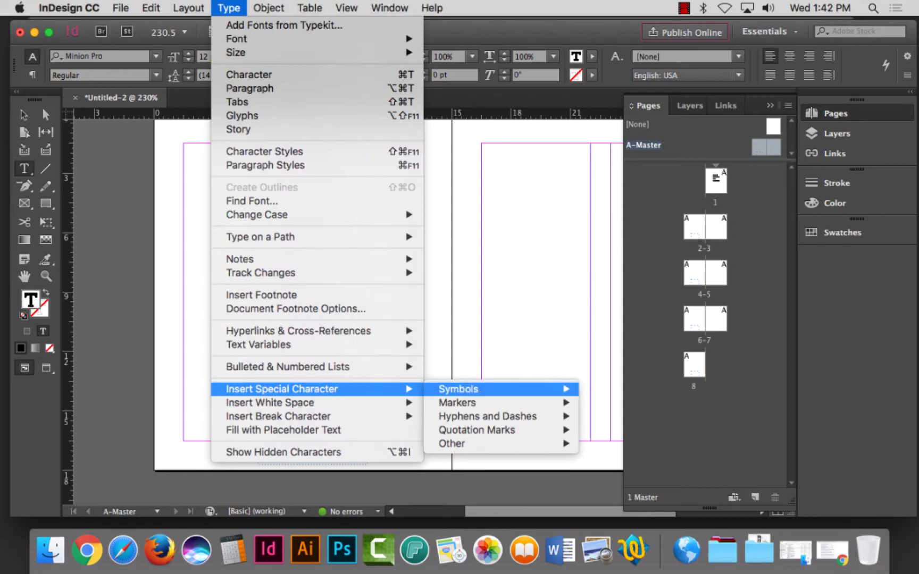
mouse_move(458, 403)
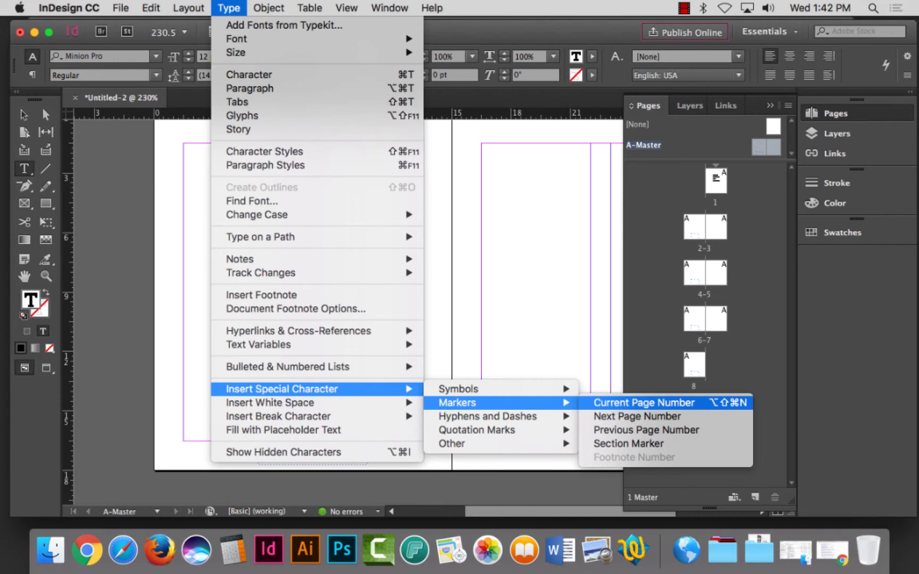
click(644, 403)
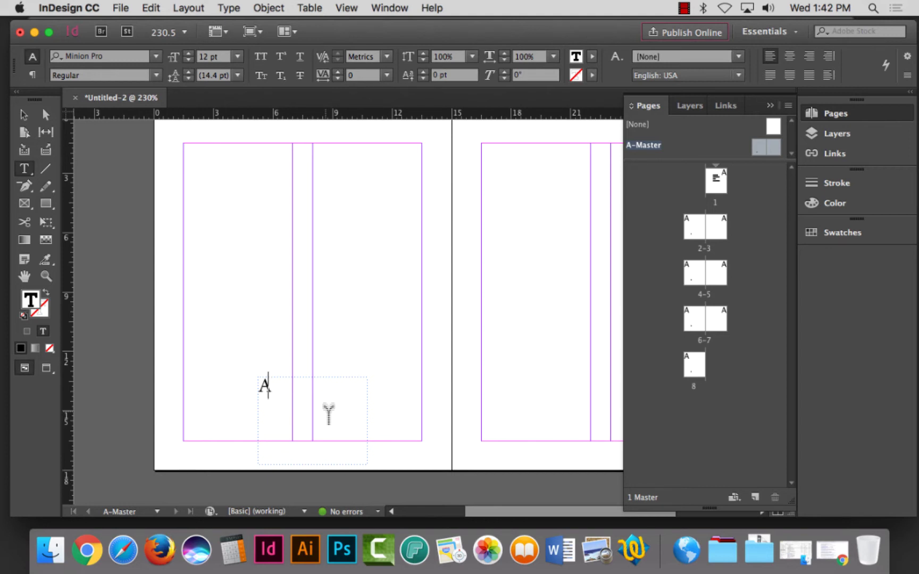
double_click(264, 384)
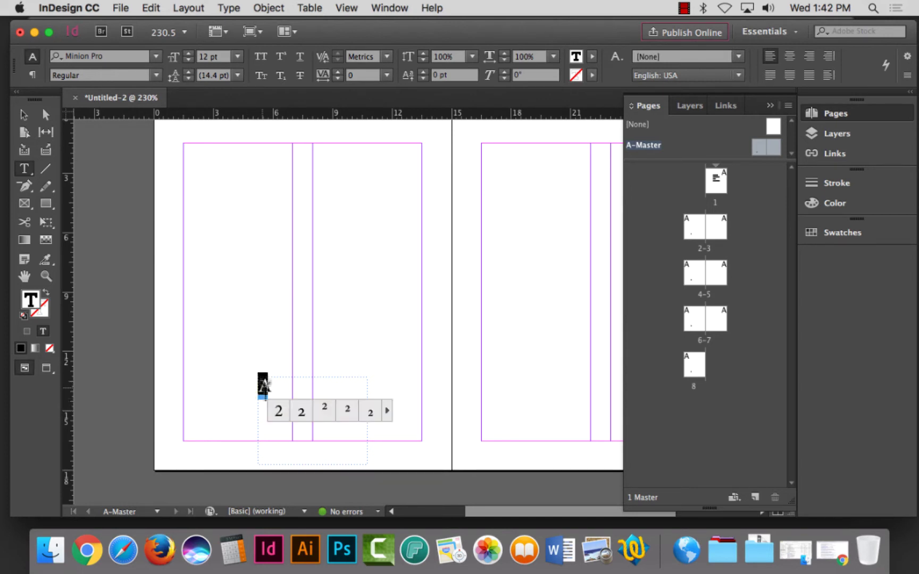
key(super+shift+c)
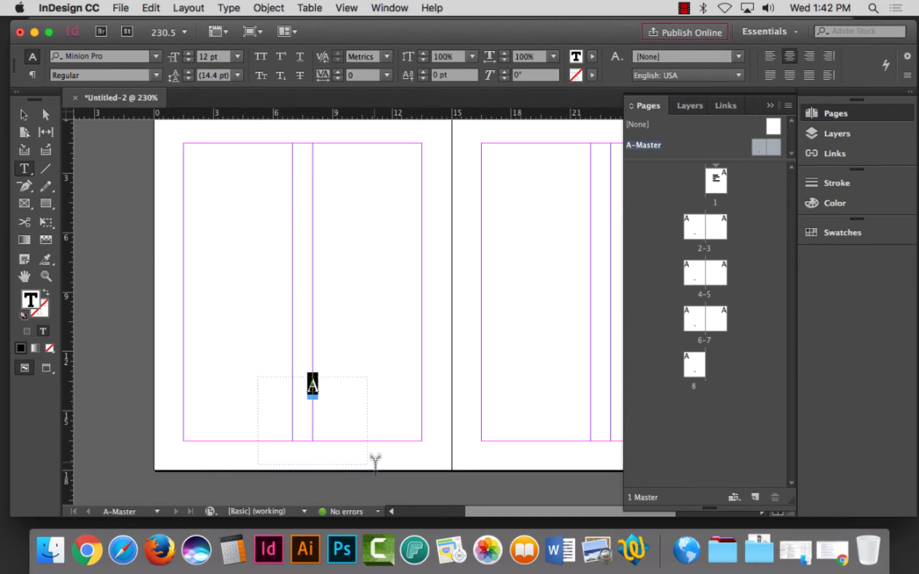
Set the page number marker's font to Century Expanded LT Std
click(84, 56)
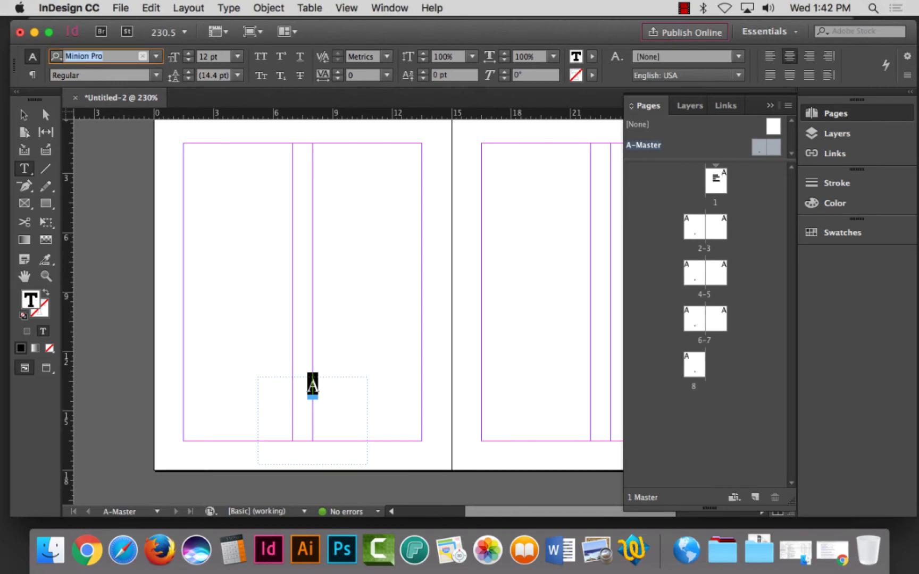
text(Centure)
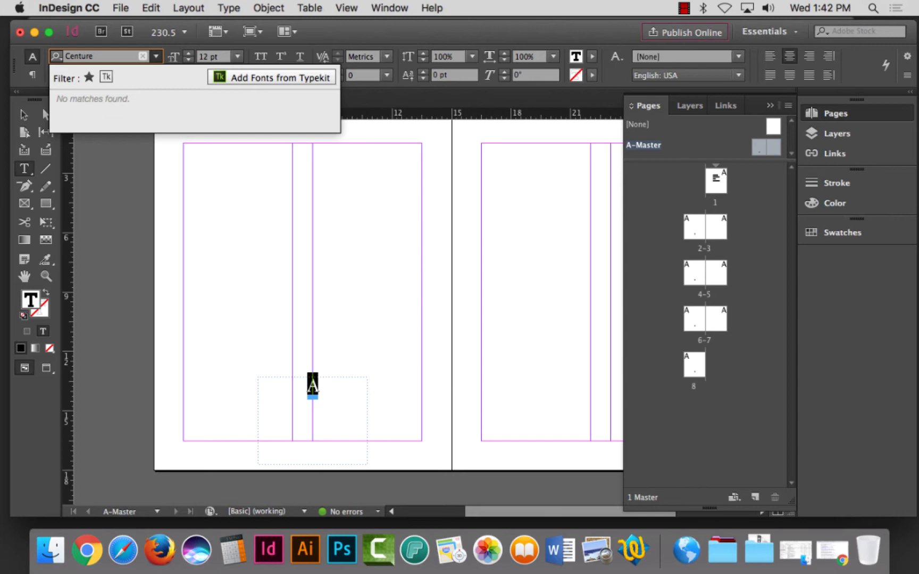
key(BackSpace)
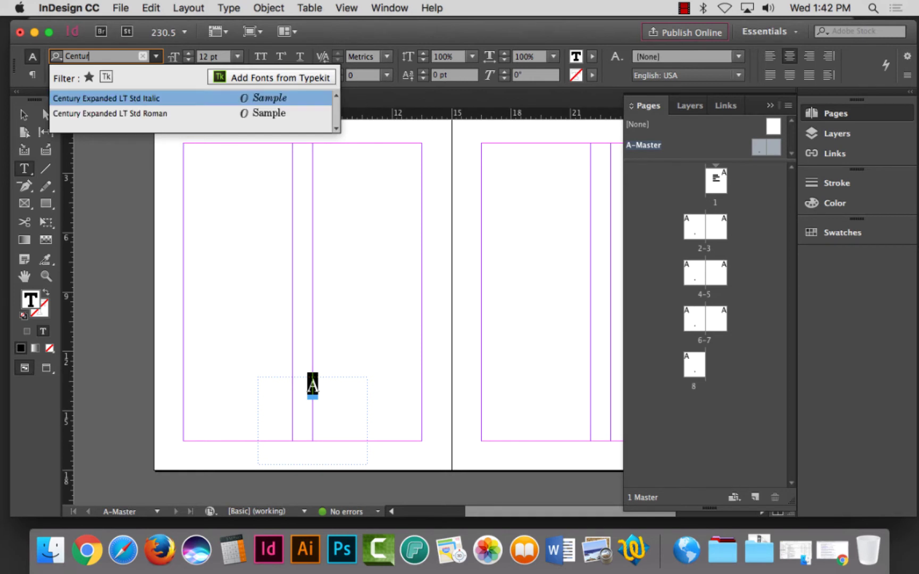
text(y)
key(Return)
Set the page number marker's font to Didot Regular
click(156, 56)
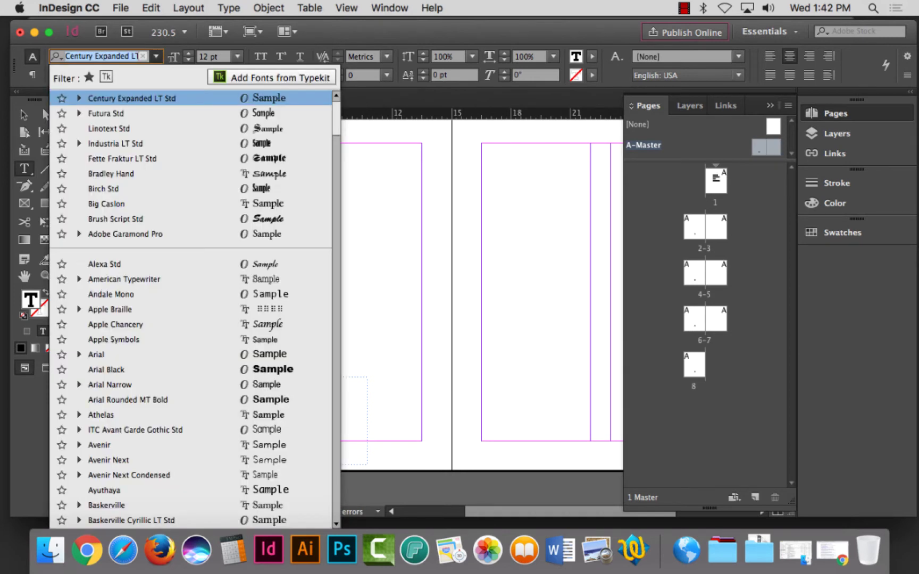
drag(336, 120, 336, 129)
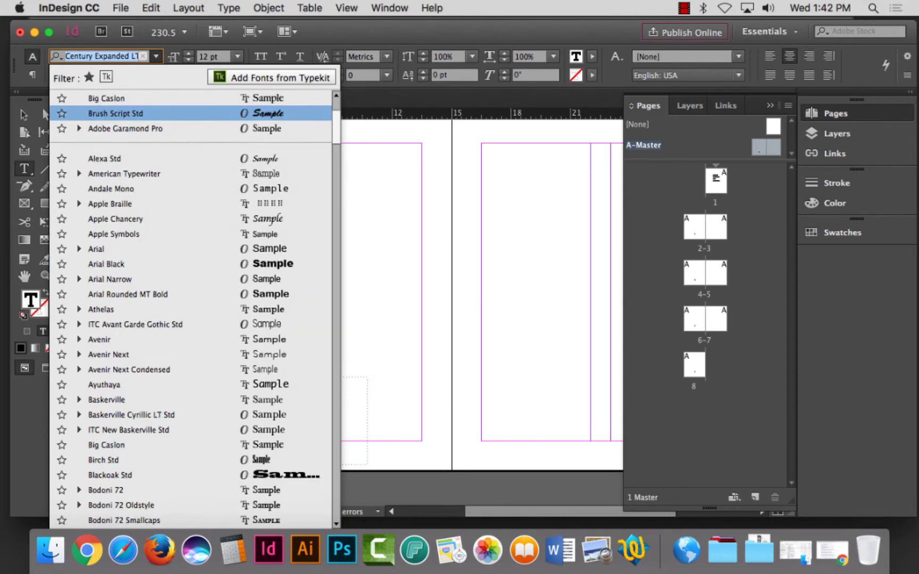
scroll(191, 308, down, 10)
scroll(192, 309, down, 3)
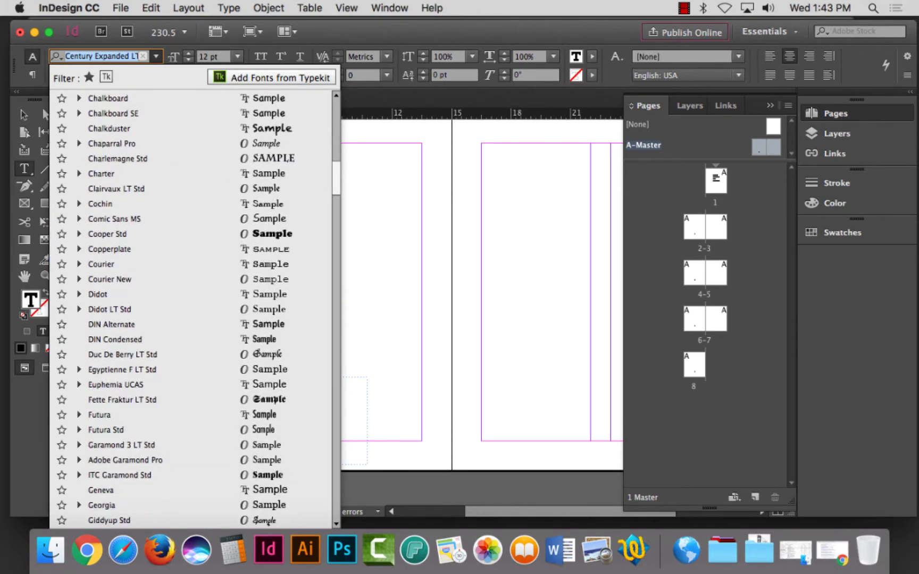
scroll(159, 294, down, 1)
click(78, 279)
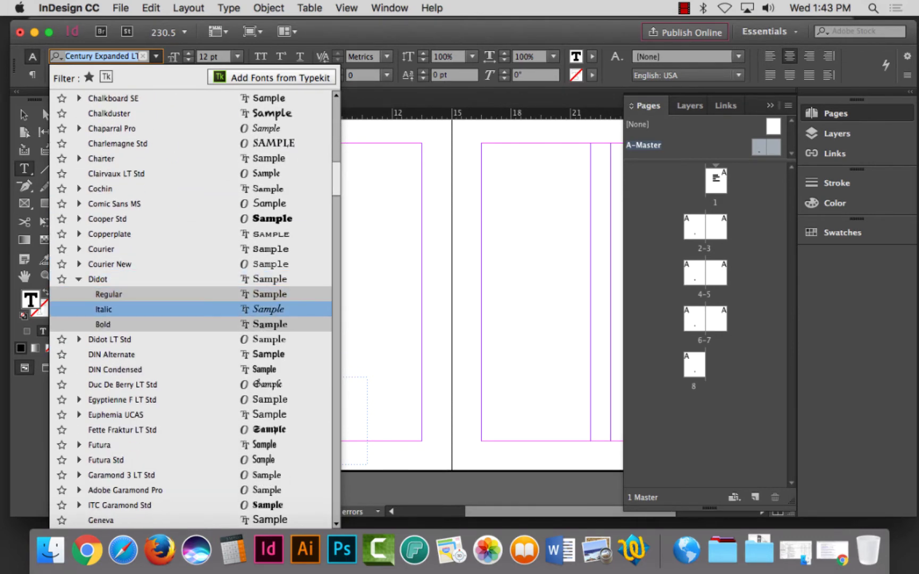
click(109, 294)
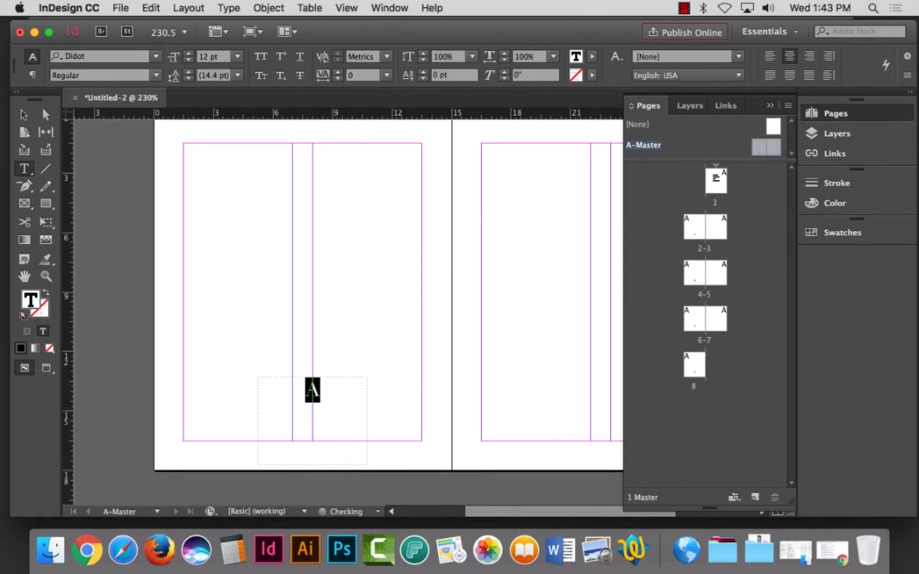
Shrink the page number frame to about 1p9 by 0p10 and place it in the bottom margin near the page's centre
key(Escape)
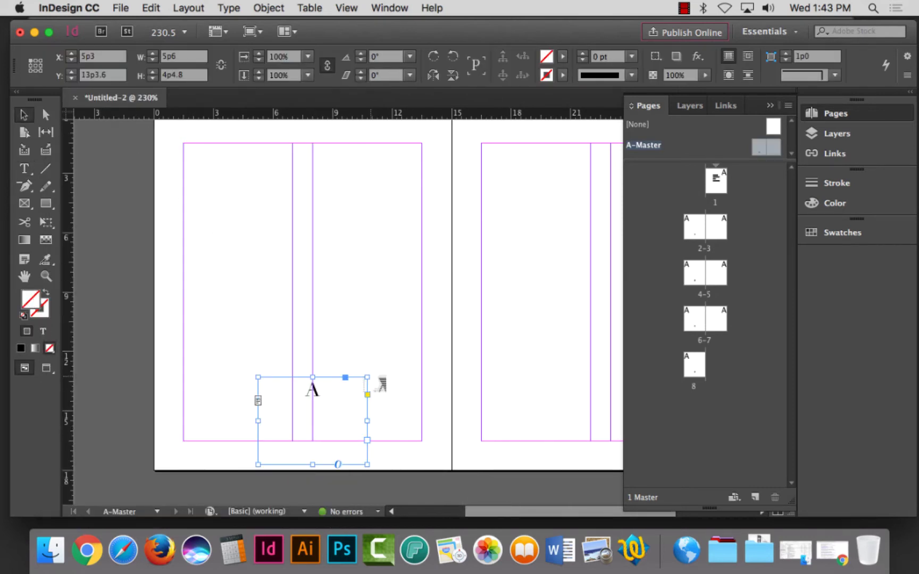
mouse_move(367, 377)
mouse_down()
mouse_move(329, 408)
mouse_move(365, 396)
mouse_move(354, 389)
mouse_up()
double_click(354, 389)
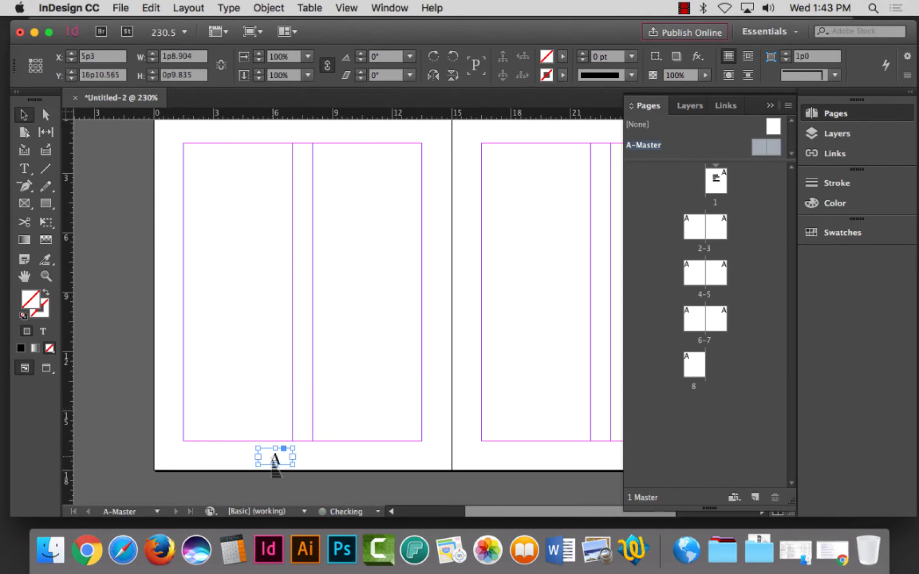
drag(275, 468, 302, 468)
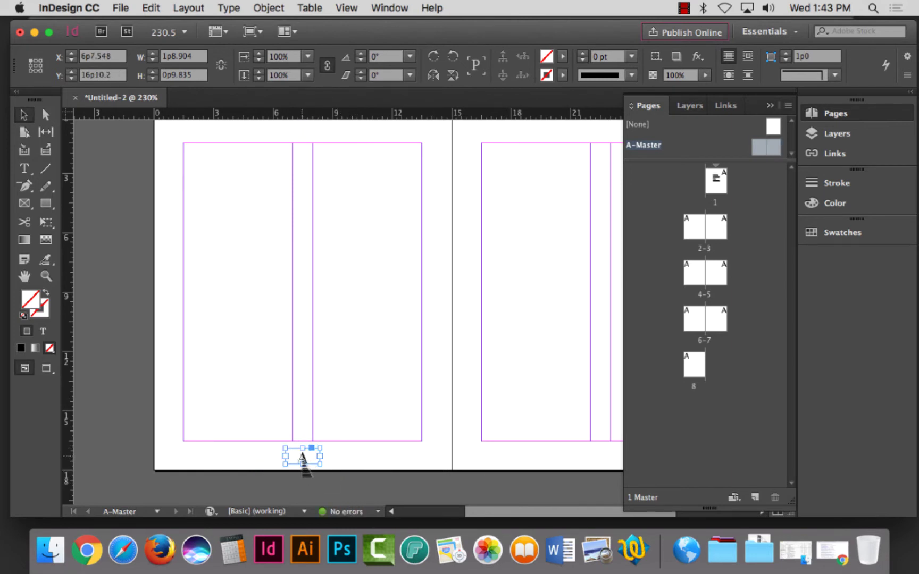
Size the page number frame to about 1p2 by 1p2 and try it at mid-height in the left-hand page's outer margin
drag(303, 462, 168, 291)
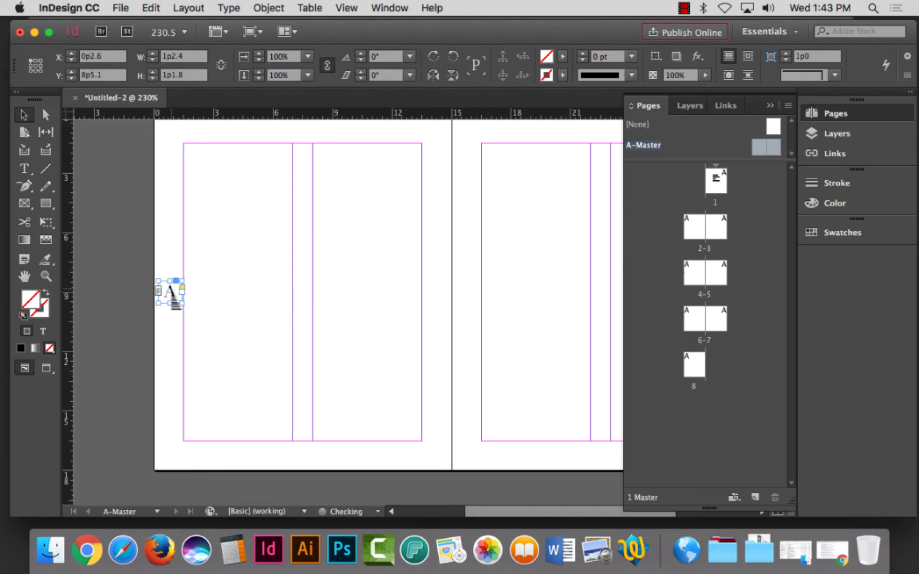
key(Right)
key(Right)
key(Left)
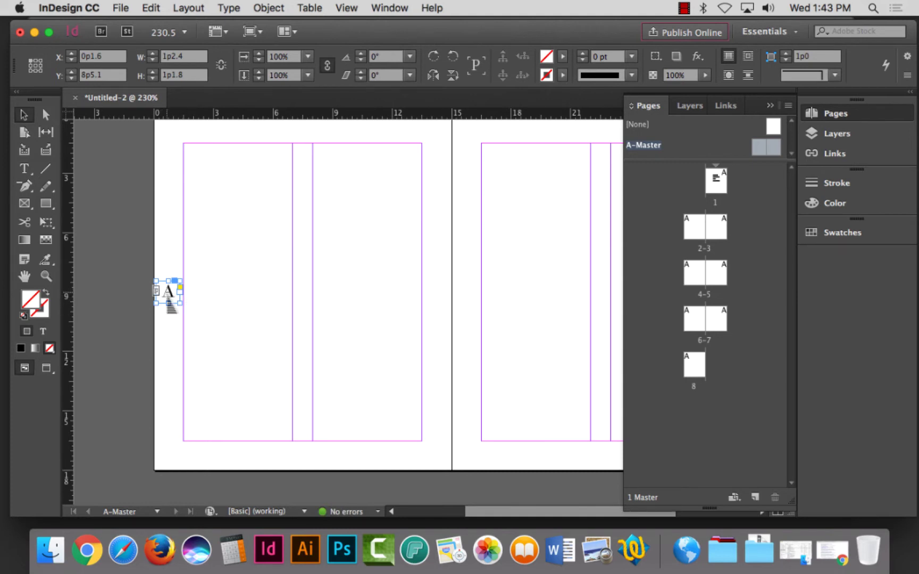
Centre the page number in the left-hand master page's bottom margin and duplicate it to the same spot on the right-hand page
drag(164, 293, 302, 454)
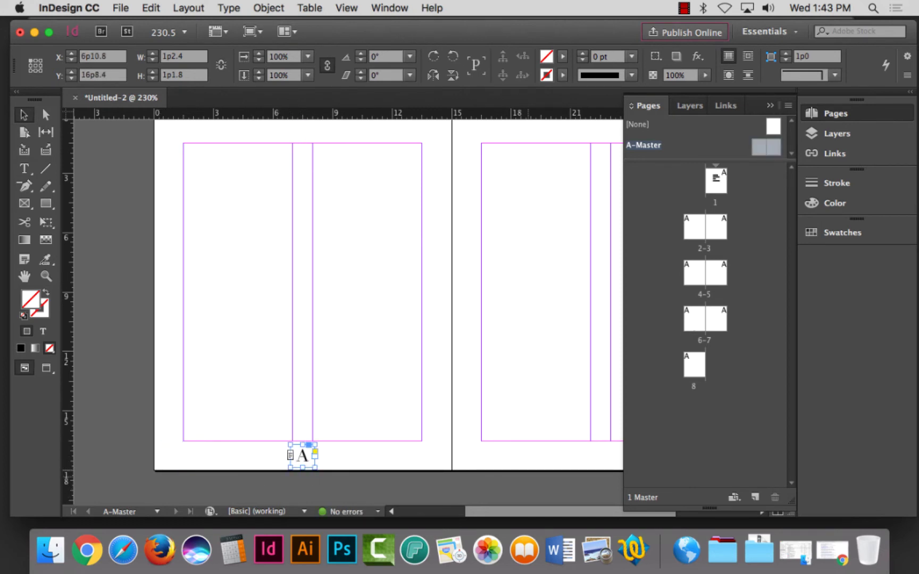
scroll(175, 474, right, 5)
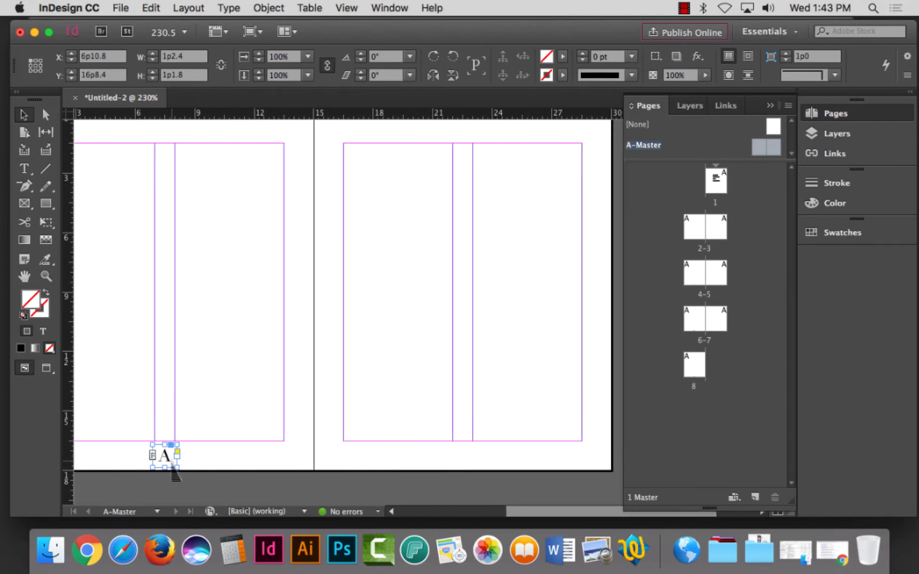
drag(168, 460, 466, 463)
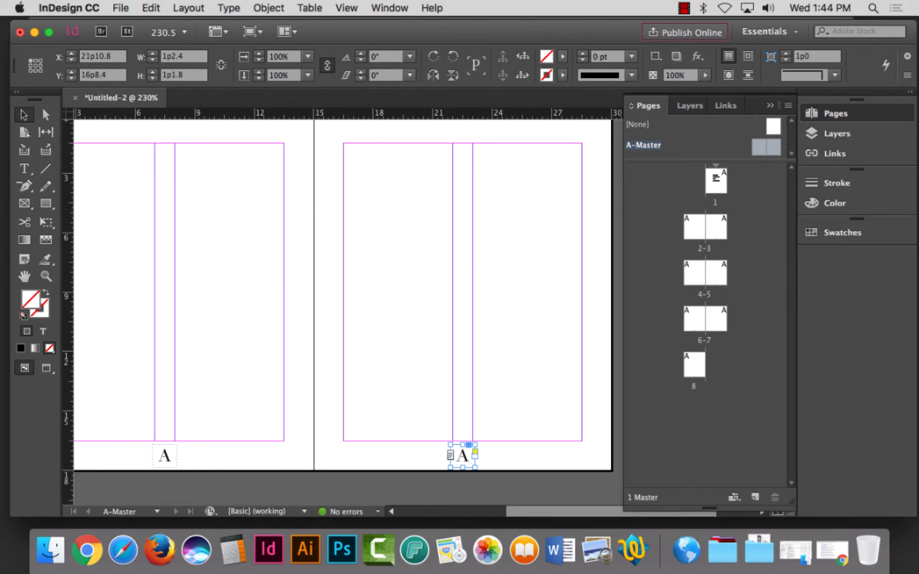
Override the master page number frame on the cover, page 1, and delete it
key(super+minus)
key(super+minus)
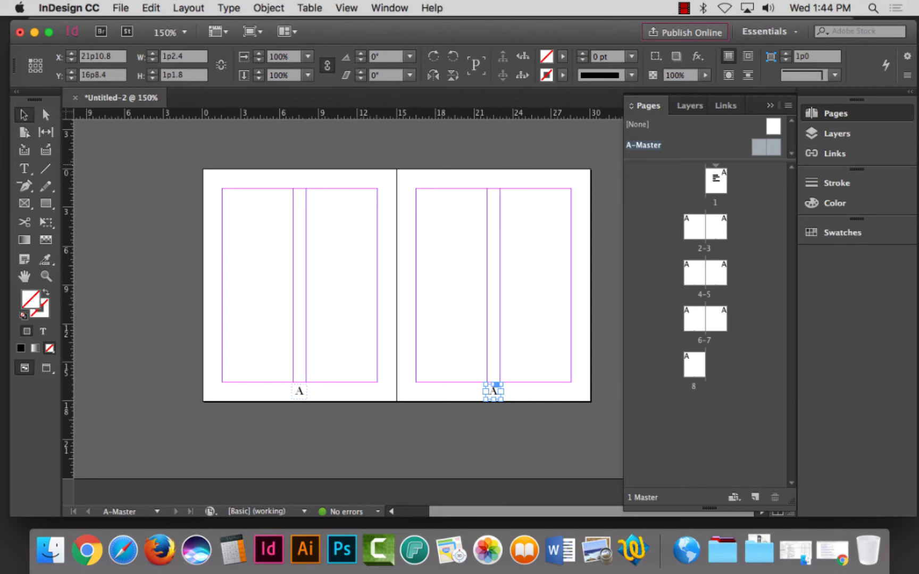
double_click(716, 181)
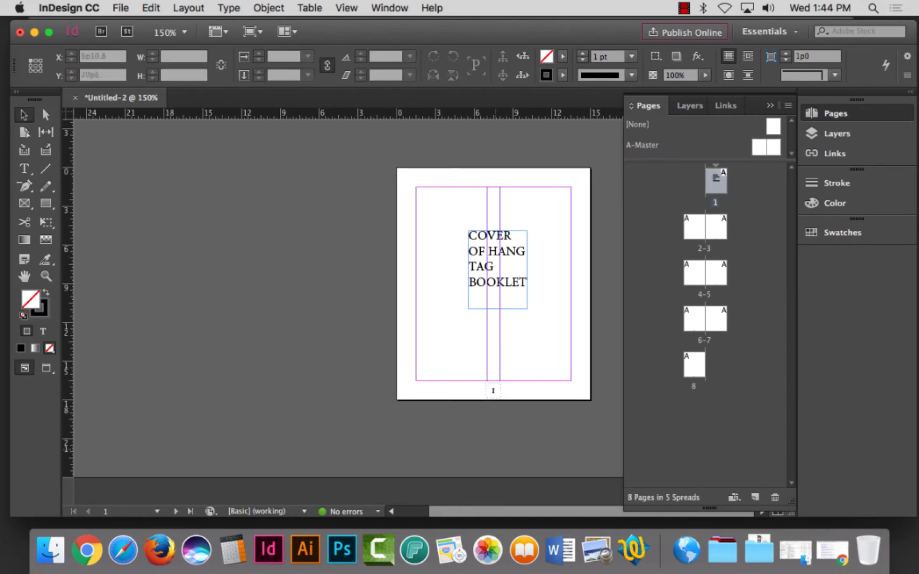
drag(458, 314, 605, 467)
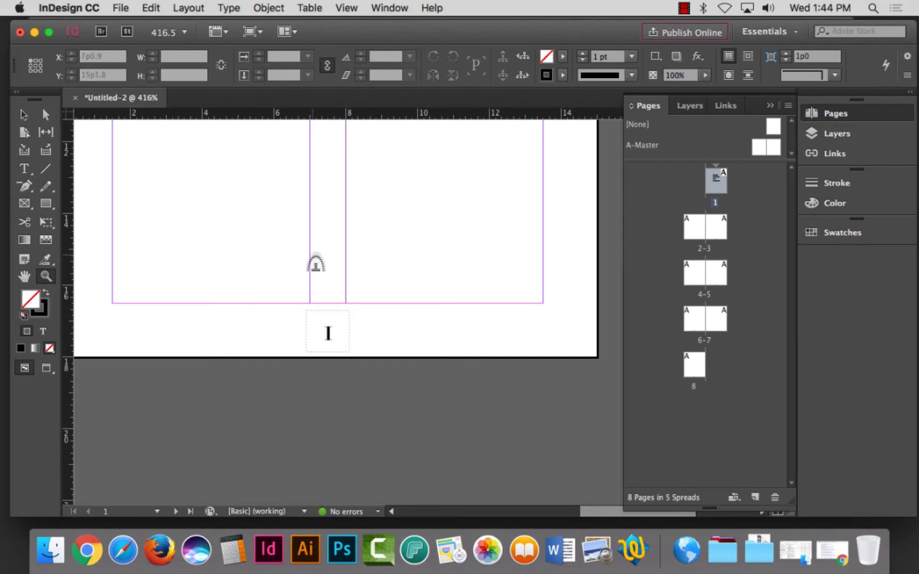
click(23, 114)
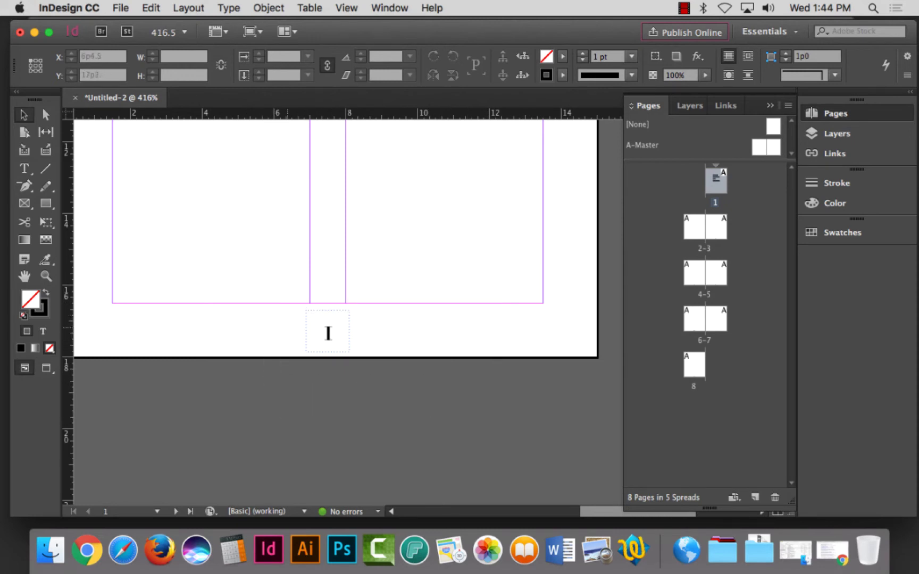
drag(282, 321, 414, 379)
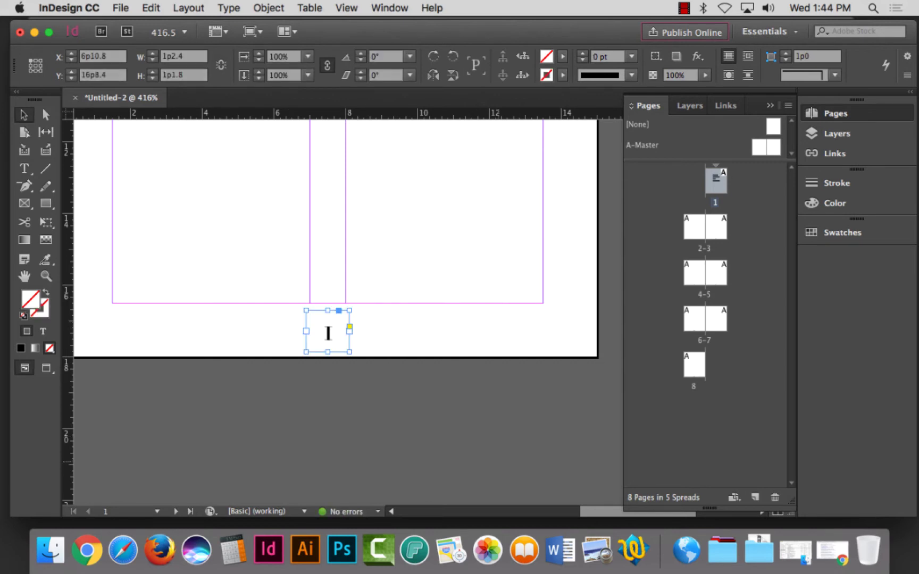
key(Delete)
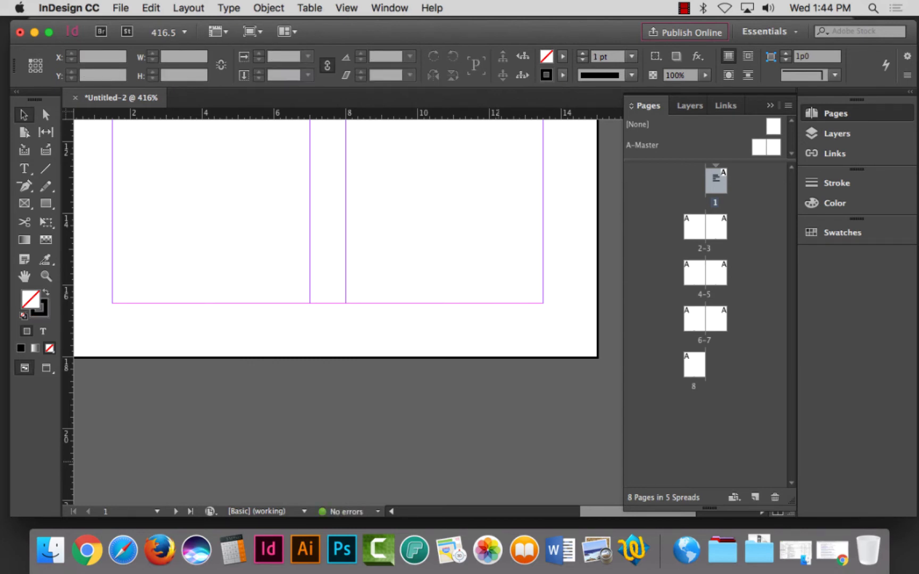
Override the master page number frame on the back cover, page 8, and delete it
key(super+0)
double_click(694, 365)
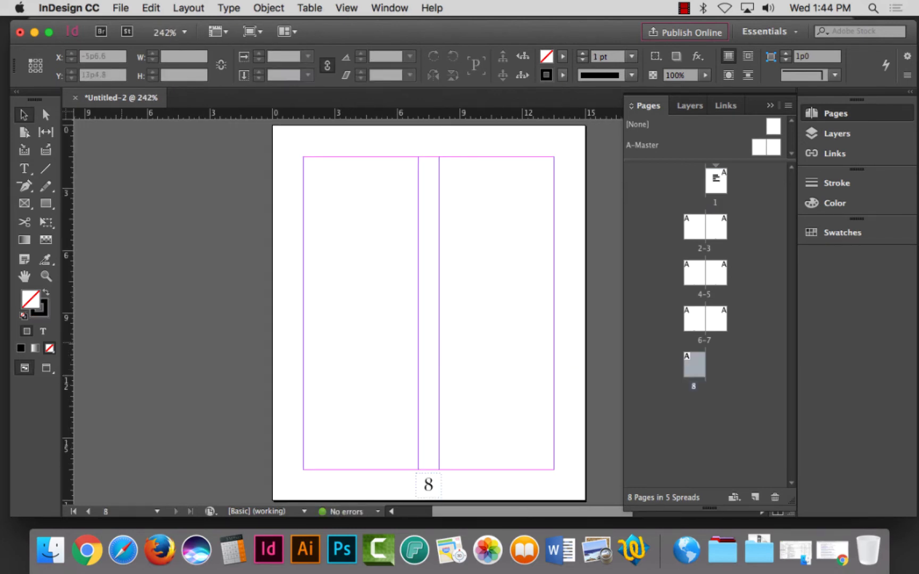
click(46, 276)
click(420, 484)
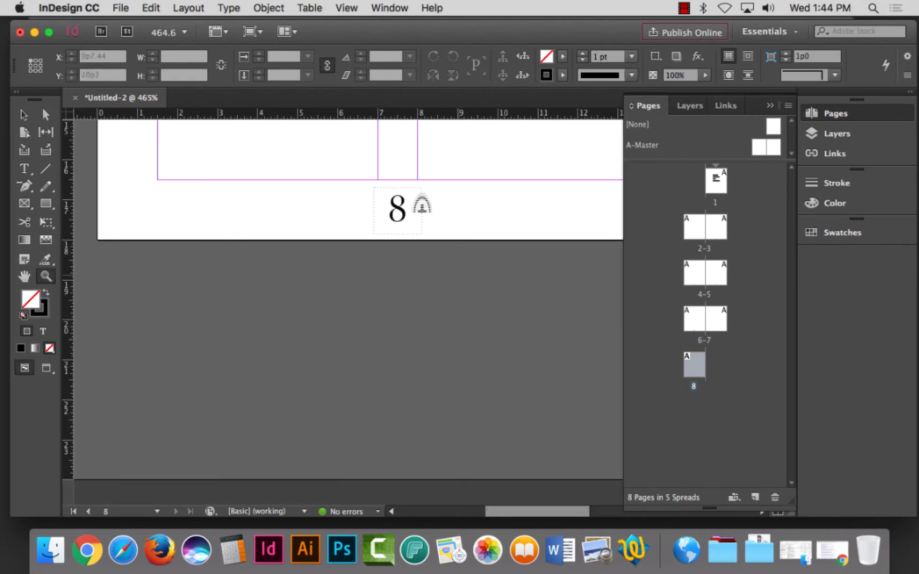
click(24, 114)
drag(338, 194, 479, 229)
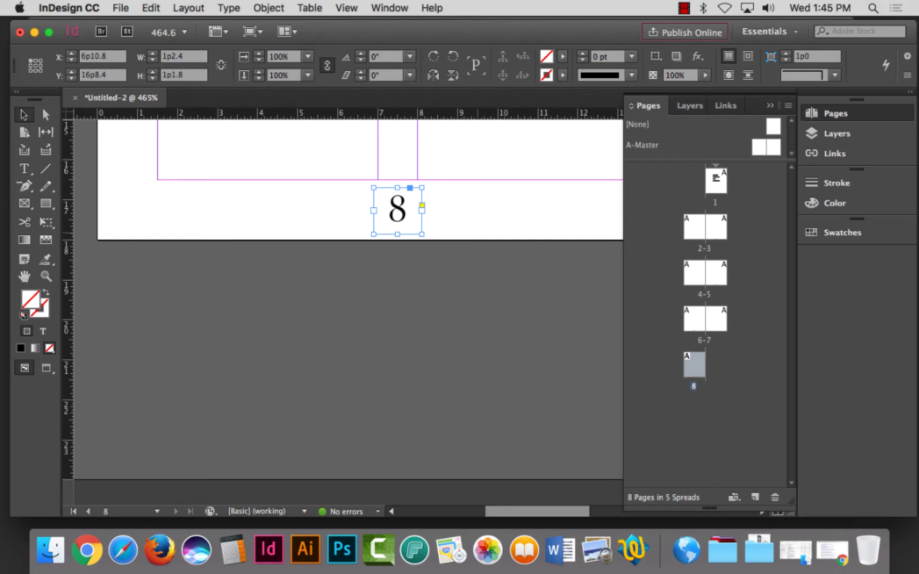
key(Delete)
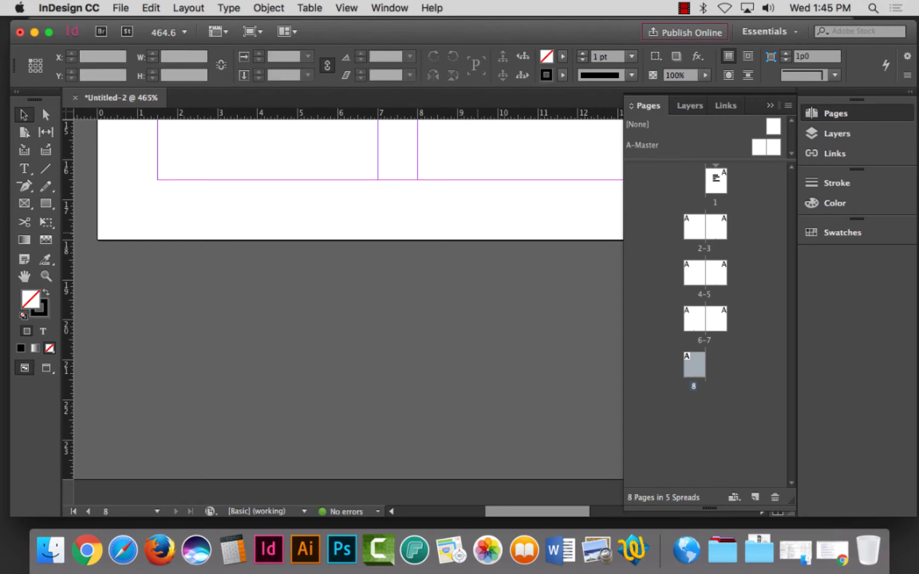
Check the cover and the page 2-3 spread for correct page numbering
double_click(716, 181)
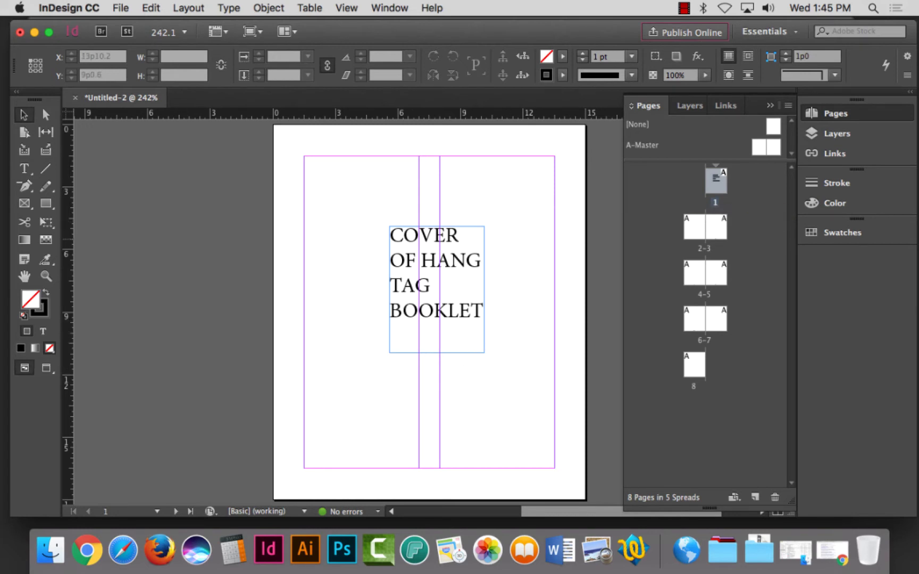
double_click(694, 228)
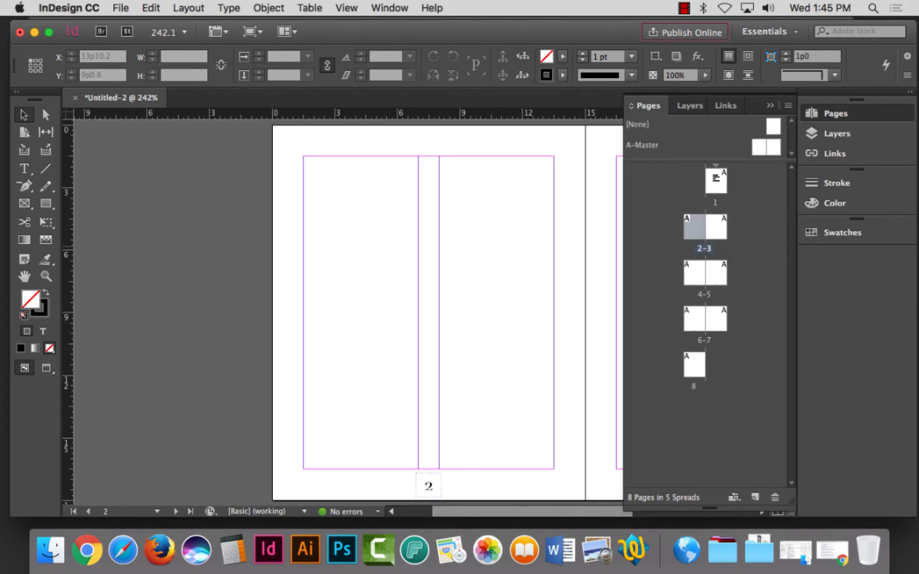
key(super+minus)
key(super+minus)
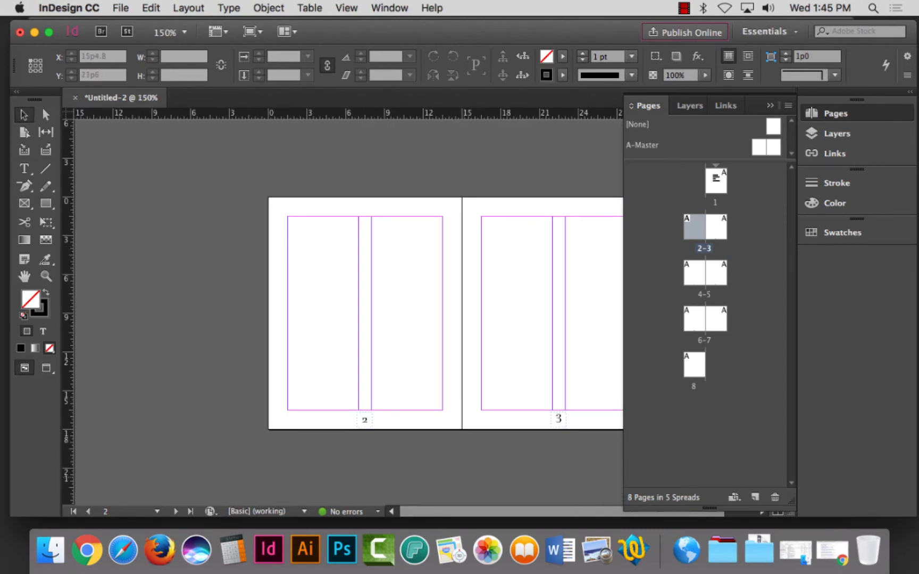
scroll(345, 314, right, 3)
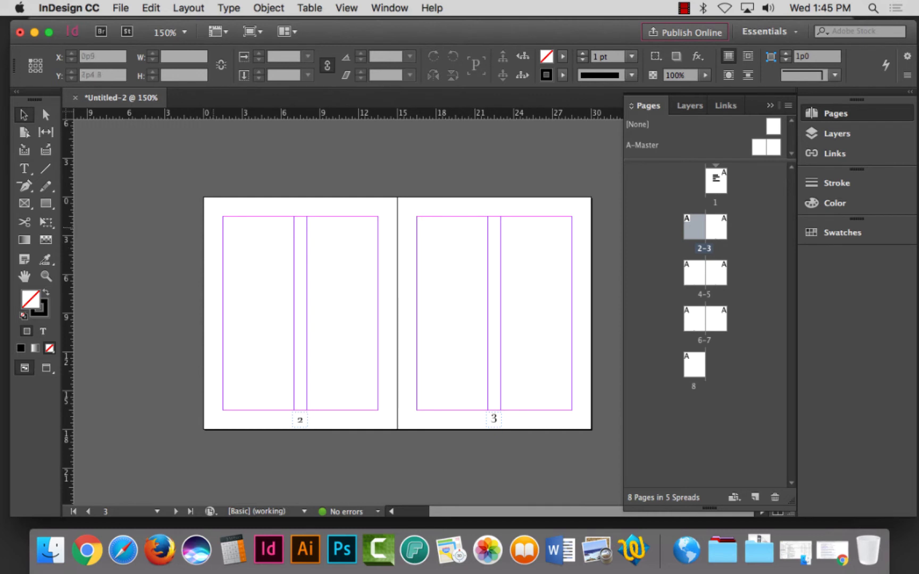
click(120, 7)
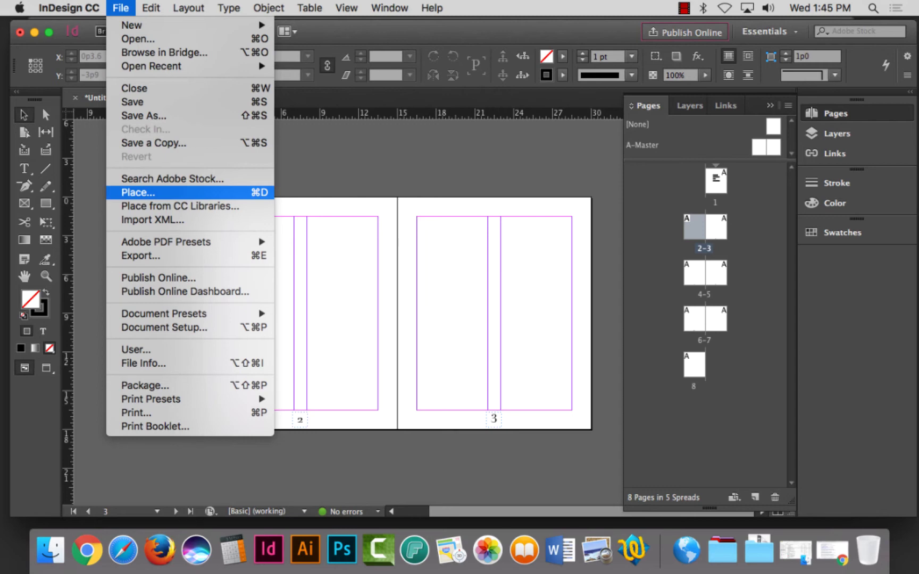
key(Return)
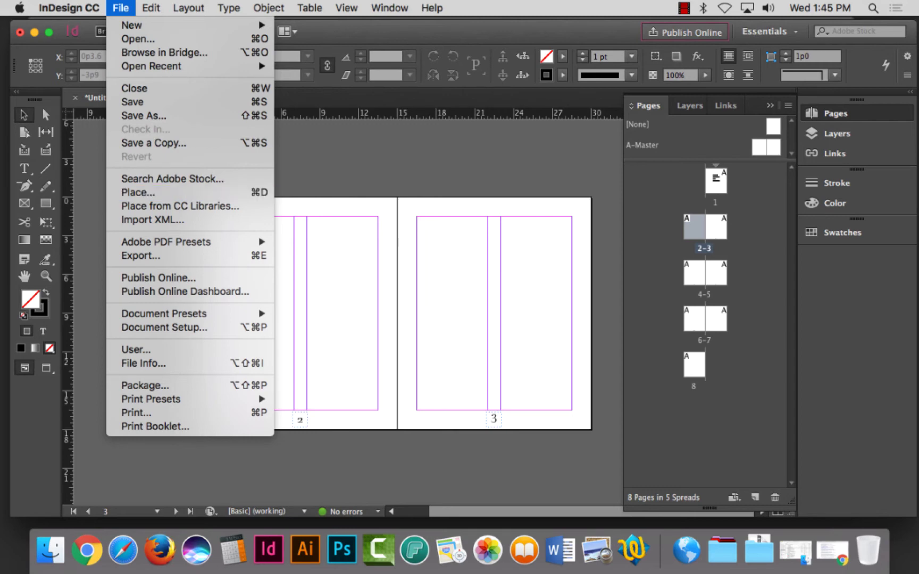
click(726, 106)
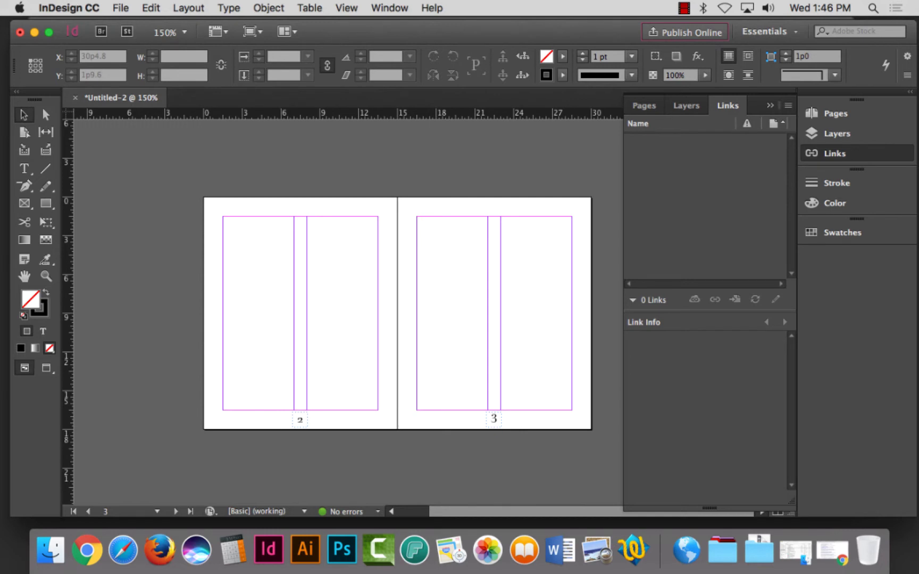
click(120, 7)
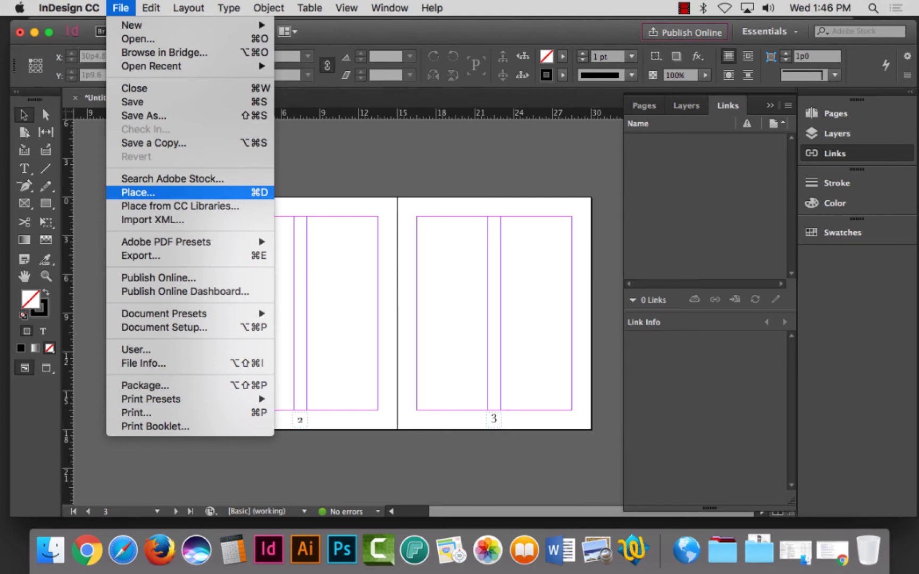
key(Return)
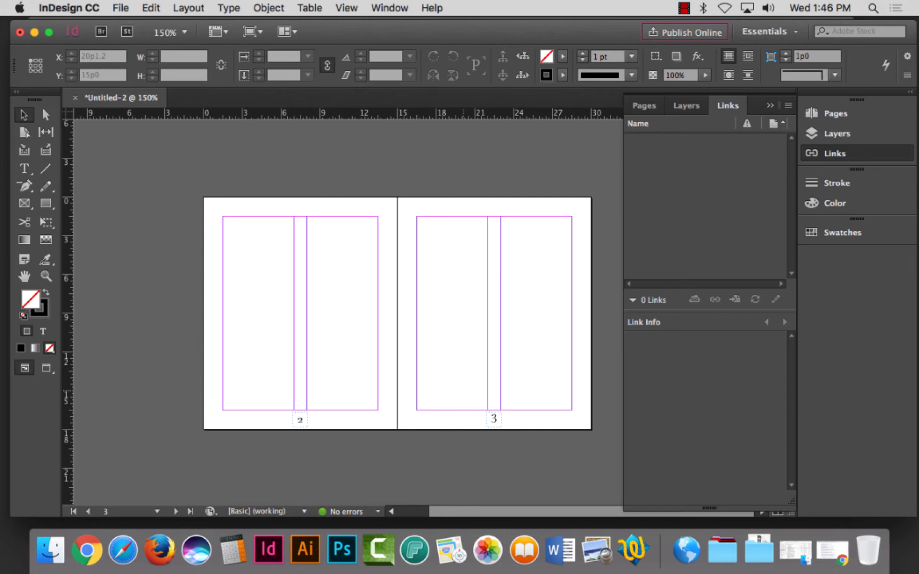
key(super+1)
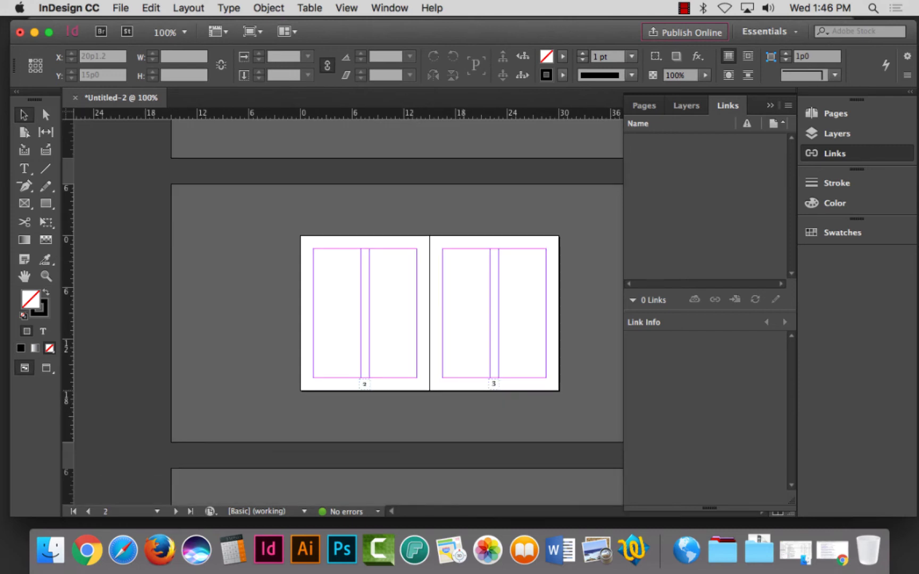
scroll(441, 386, down, 15)
scroll(443, 393, up, 20)
scroll(450, 404, down, 20)
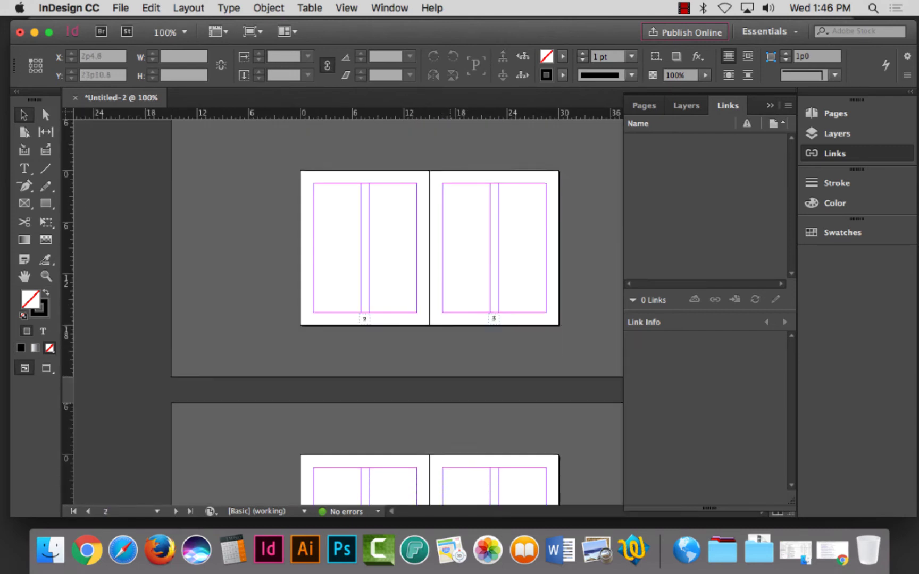
scroll(397, 313, up, 20)
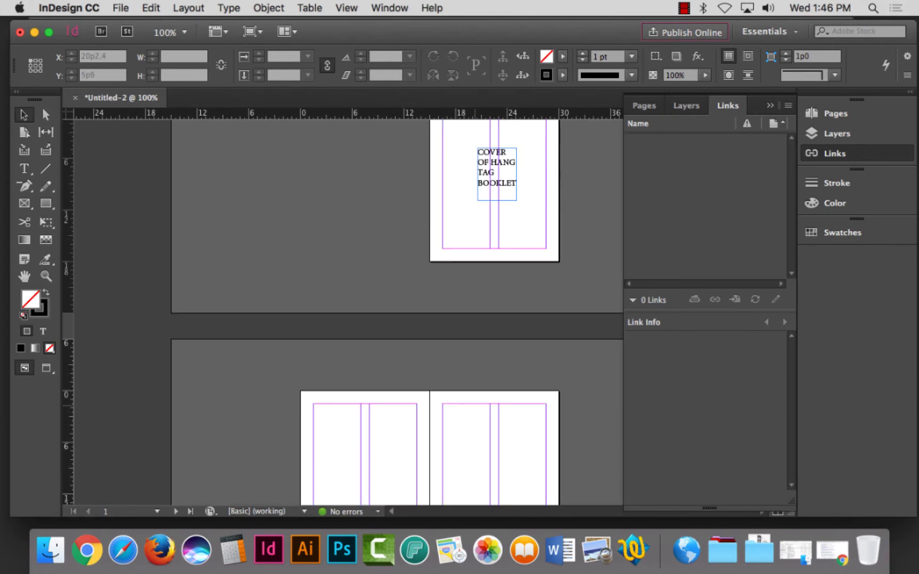
Start saving the document as a new file named Mini hangtag booklet
click(120, 7)
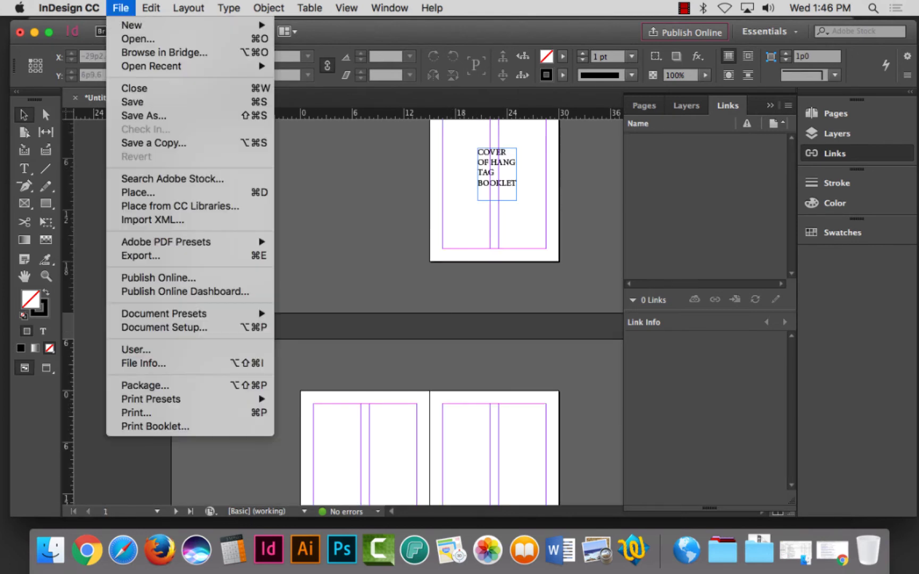
click(144, 115)
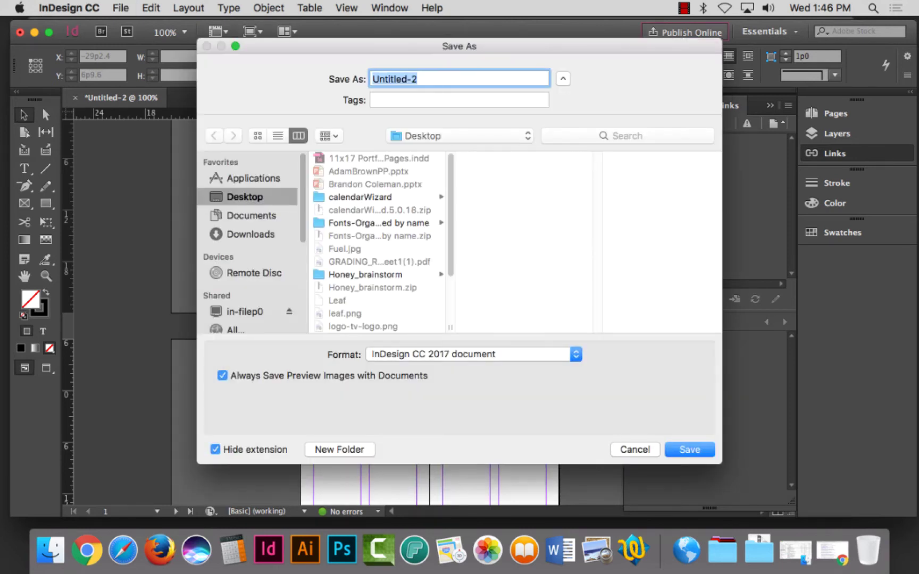
text(Mini booklet)
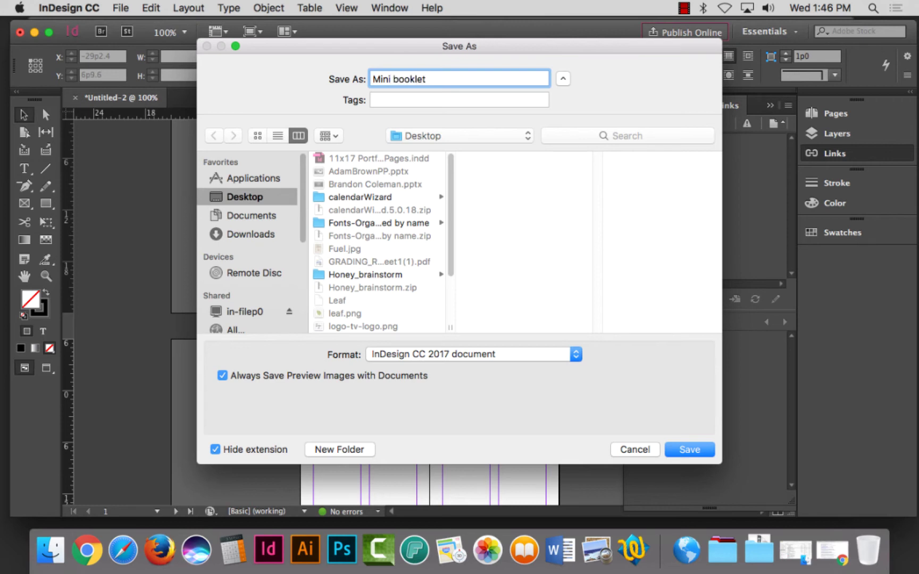
click(392, 79)
text(hangtag)
Create a folder named Project 6 - Hang tag on the Desktop and save the document in it
key(super+shift+n)
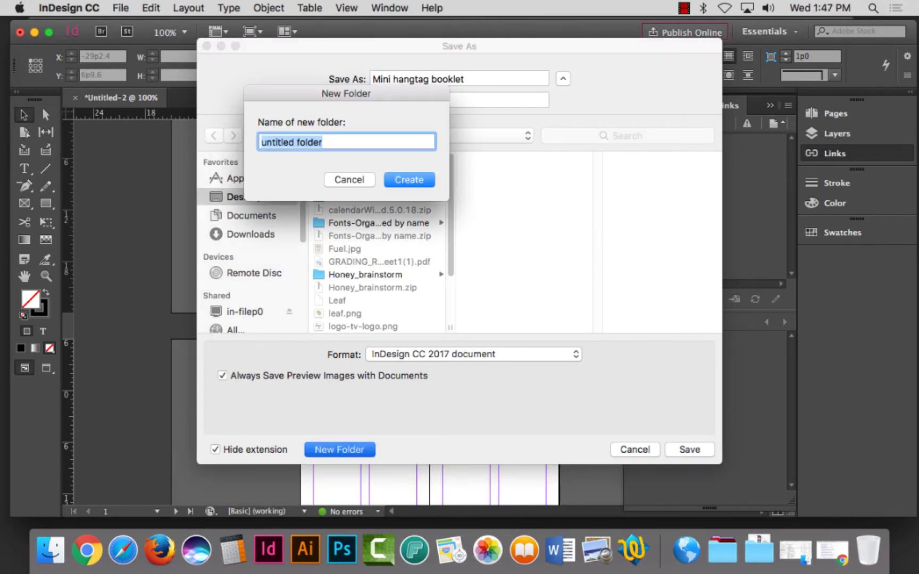
text(Projec)
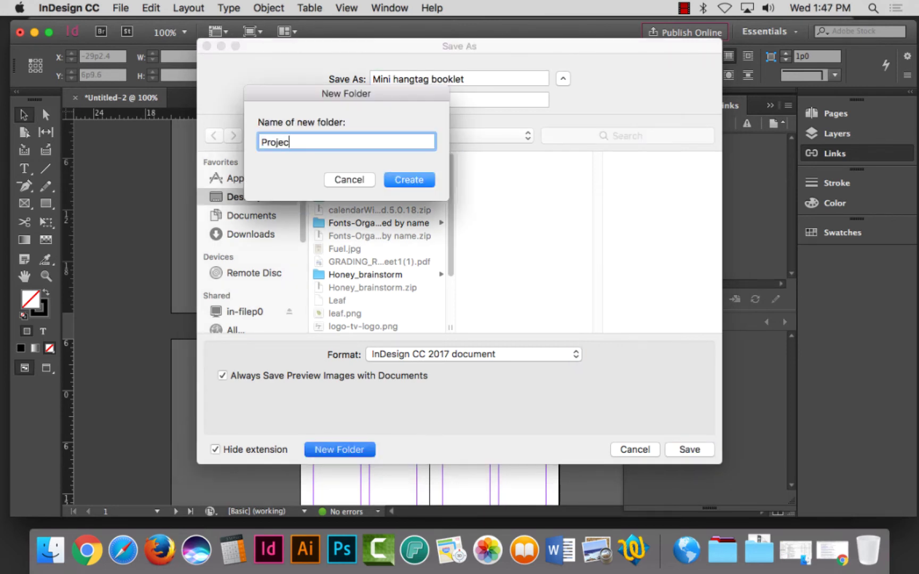
text(t 6 - Hang tag)
key(Return)
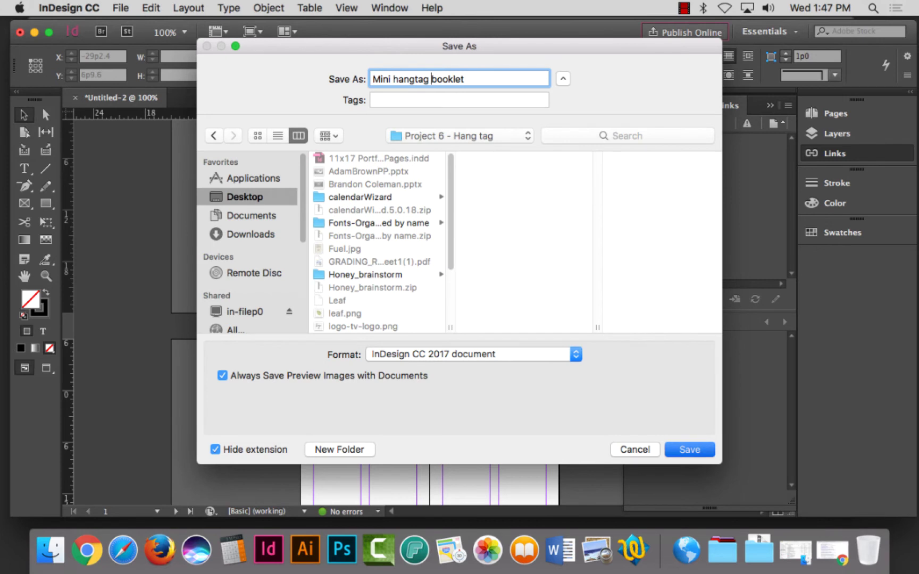
key(Return)
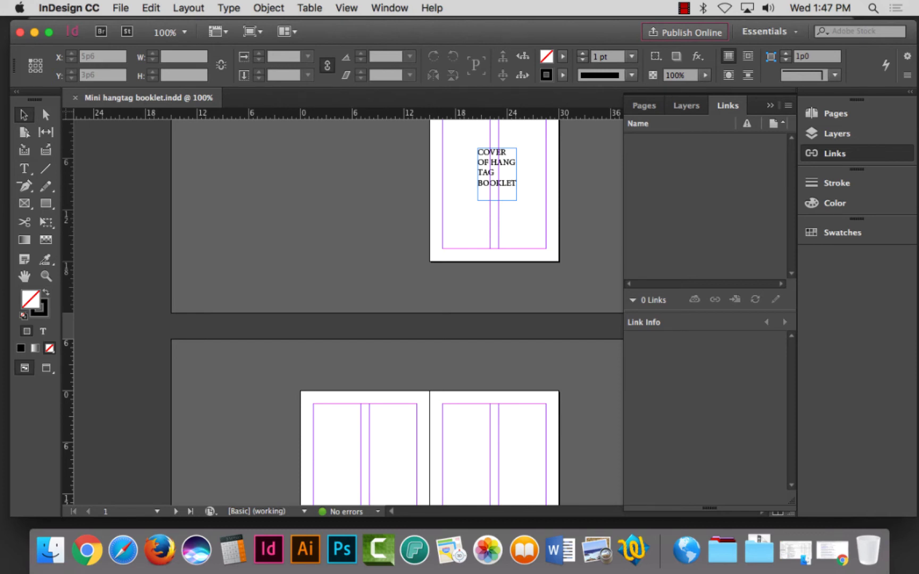
click(121, 7)
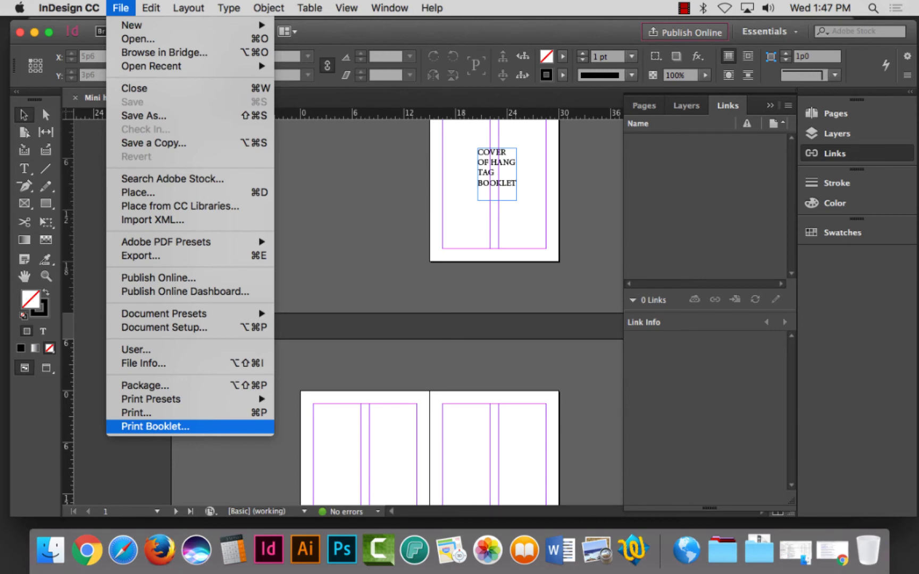
key(Return)
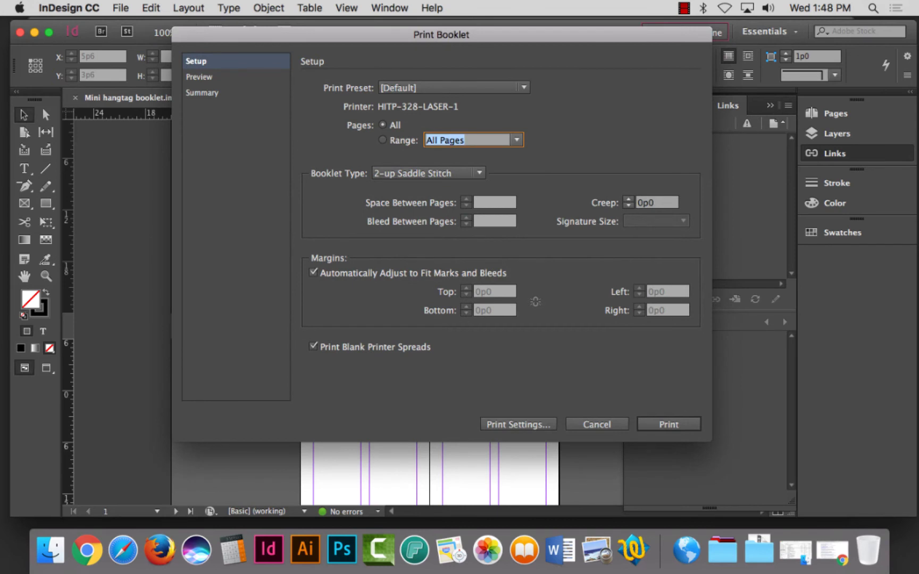
key(Escape)
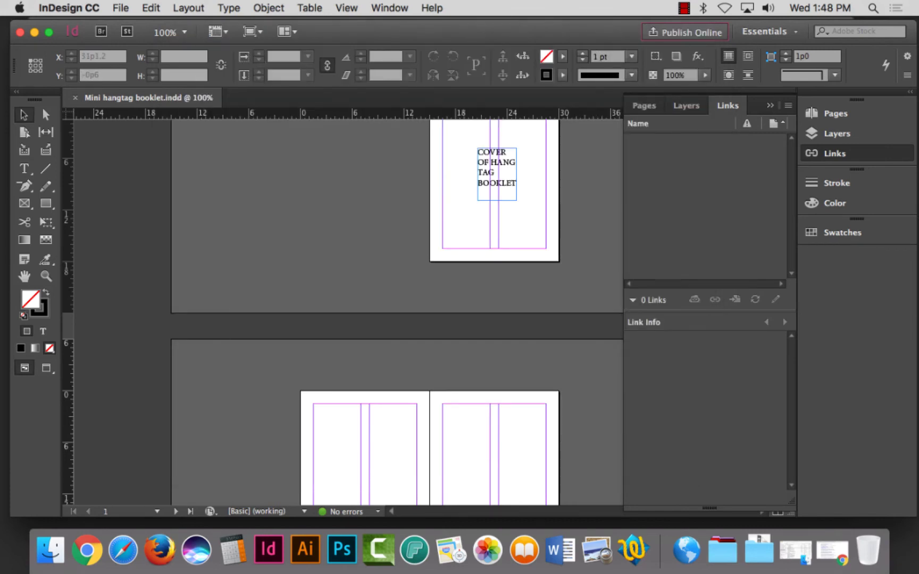
Add a 0p9 bleed on all sides of the document's pages in the document setup
scroll(396, 313, down, 5)
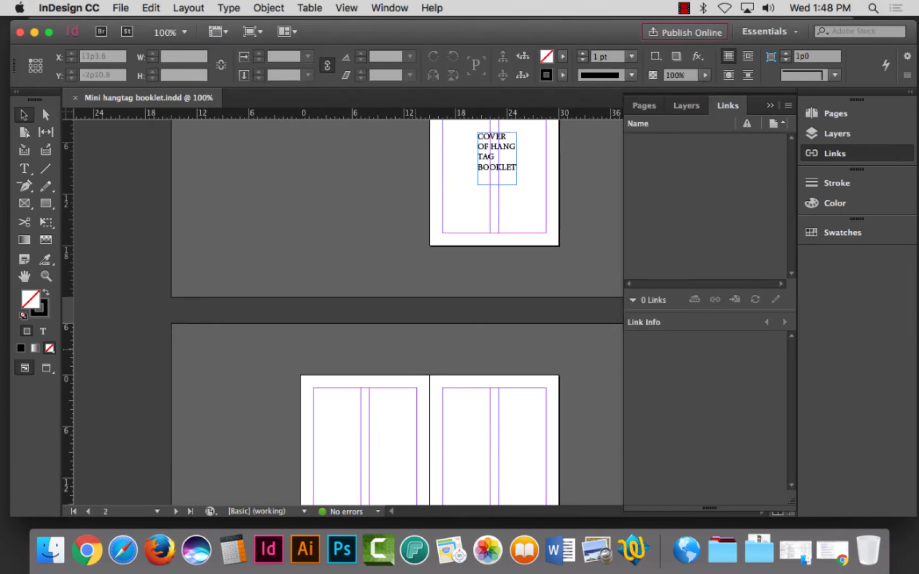
scroll(397, 312, up, 4)
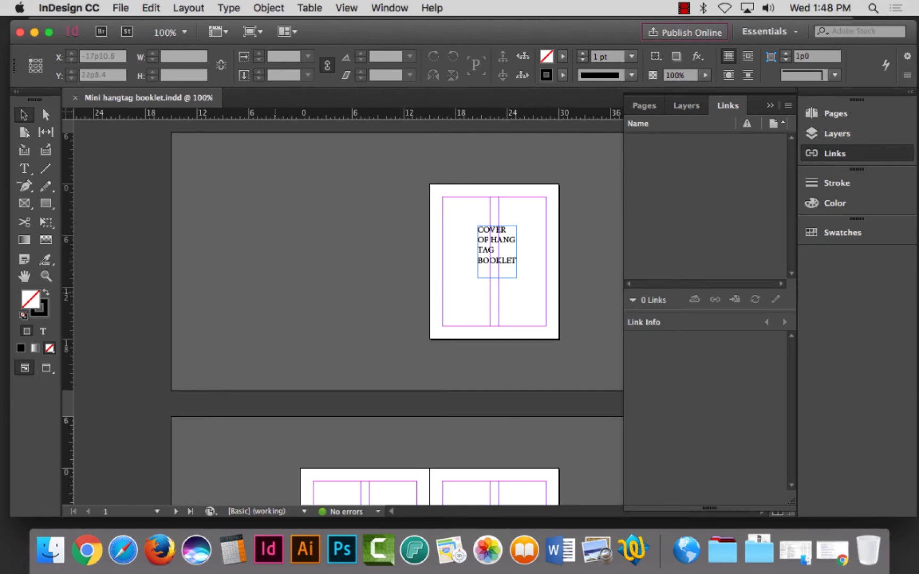
click(121, 7)
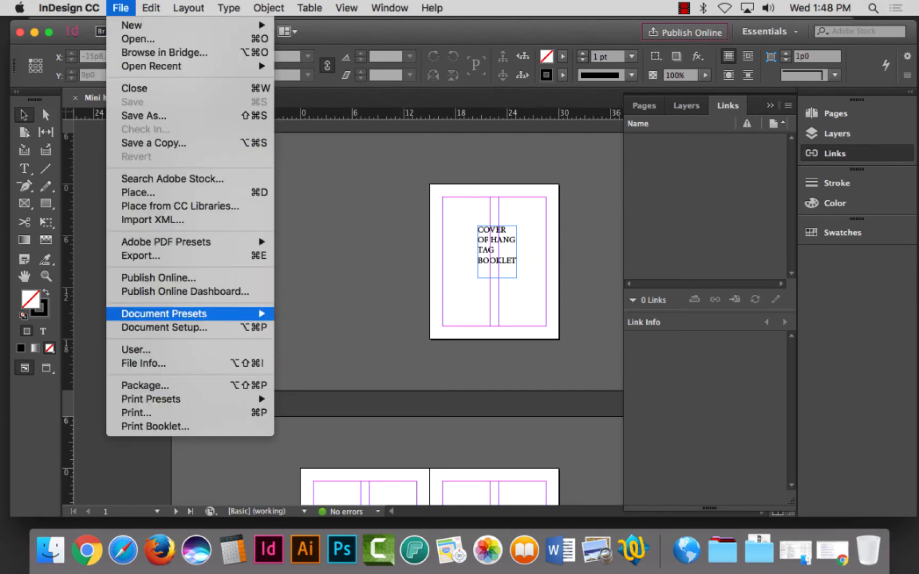
click(164, 327)
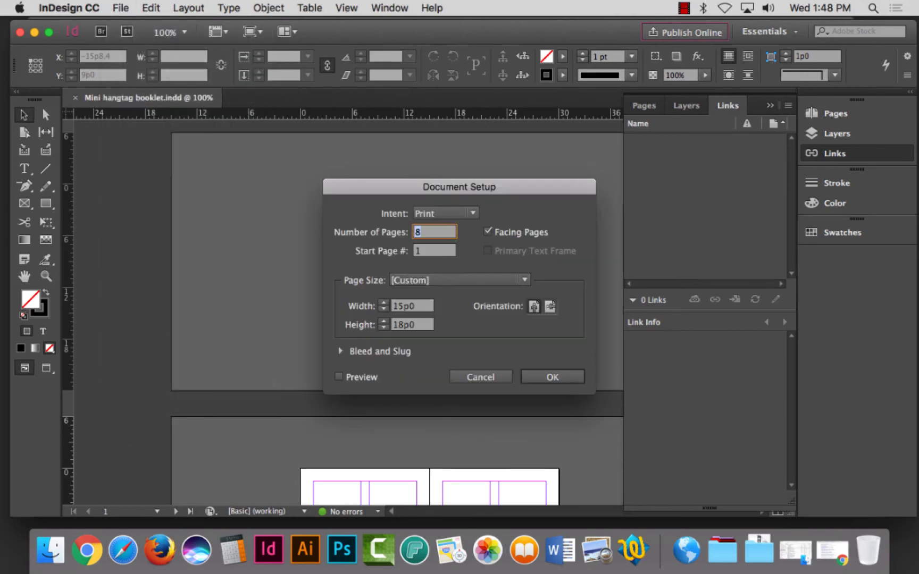
click(340, 351)
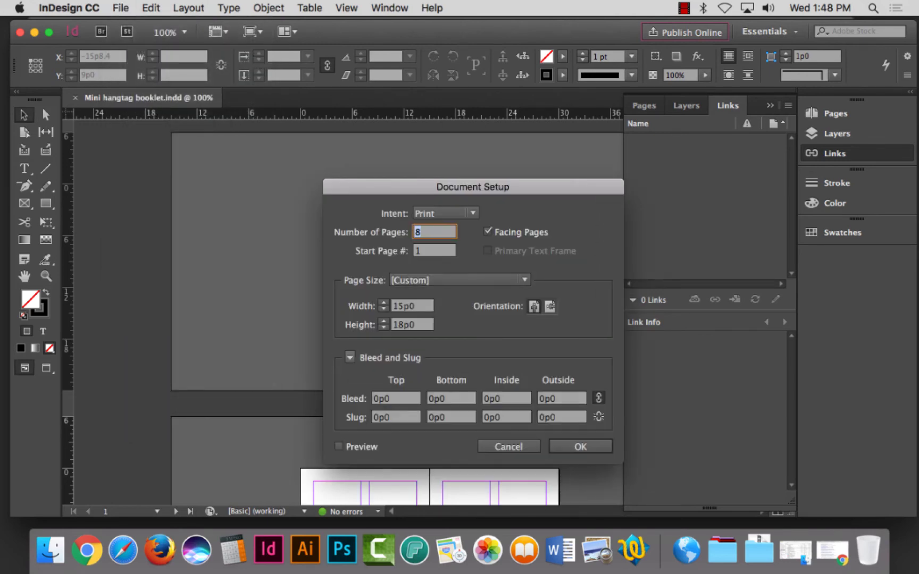
click(390, 398)
key(BackSpace)
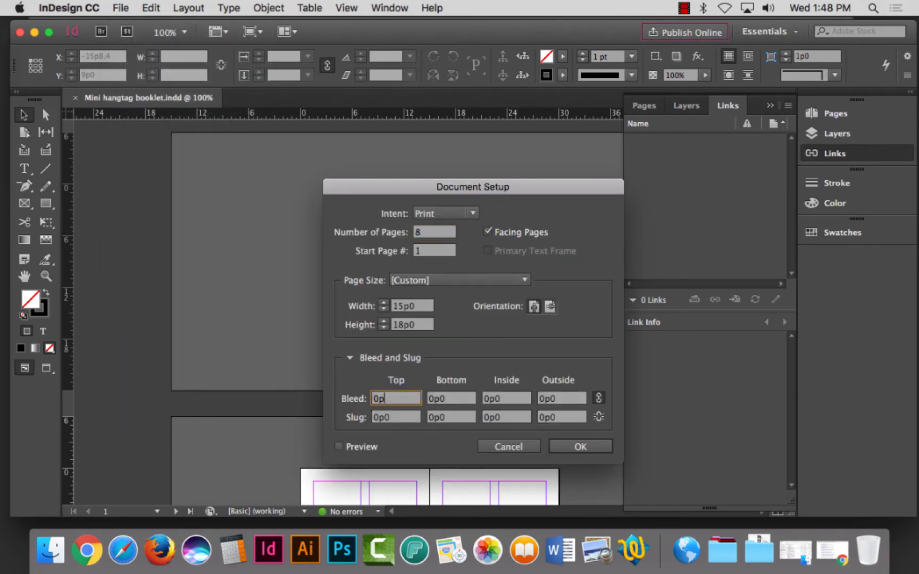
text(9)
key(Return)
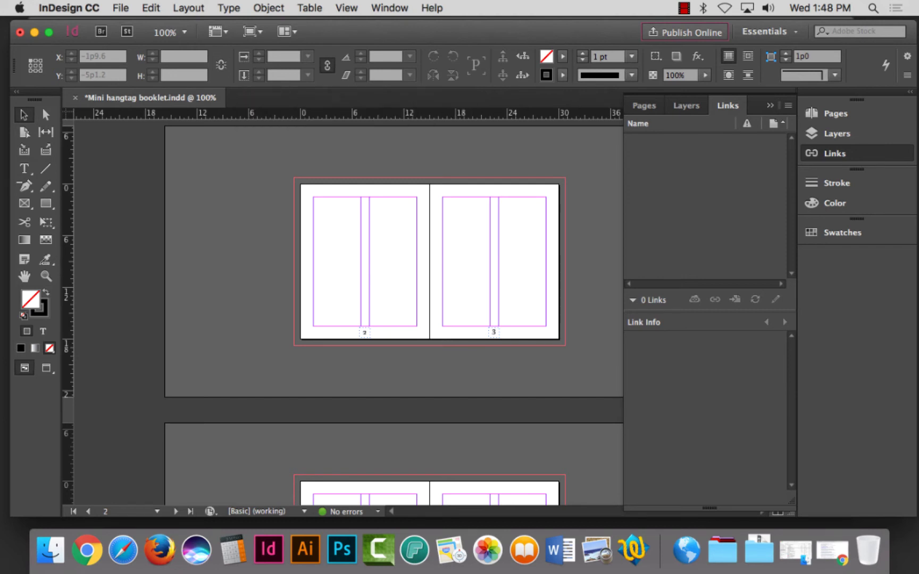
Open Print Booklet and preview all four printer spreads of the hang tag booklet
click(121, 8)
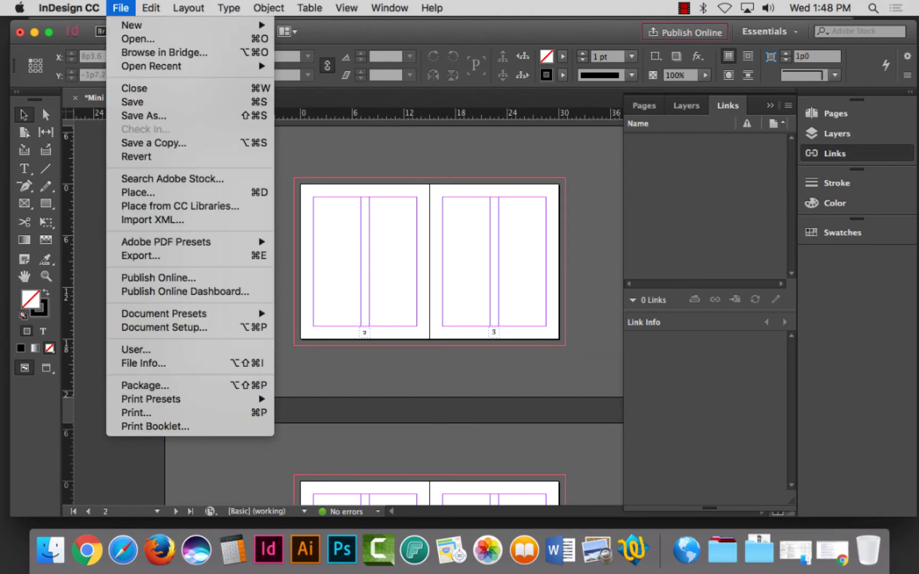
click(154, 426)
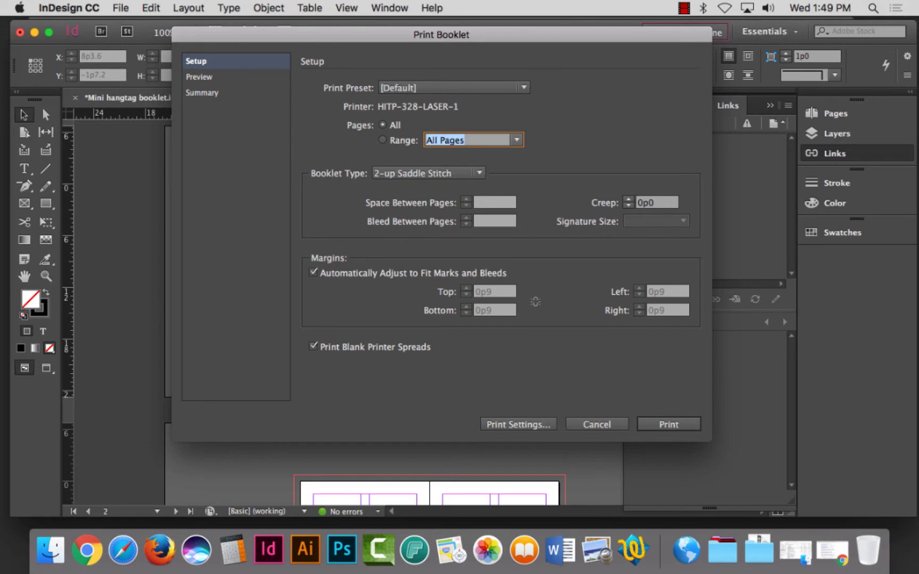
click(200, 77)
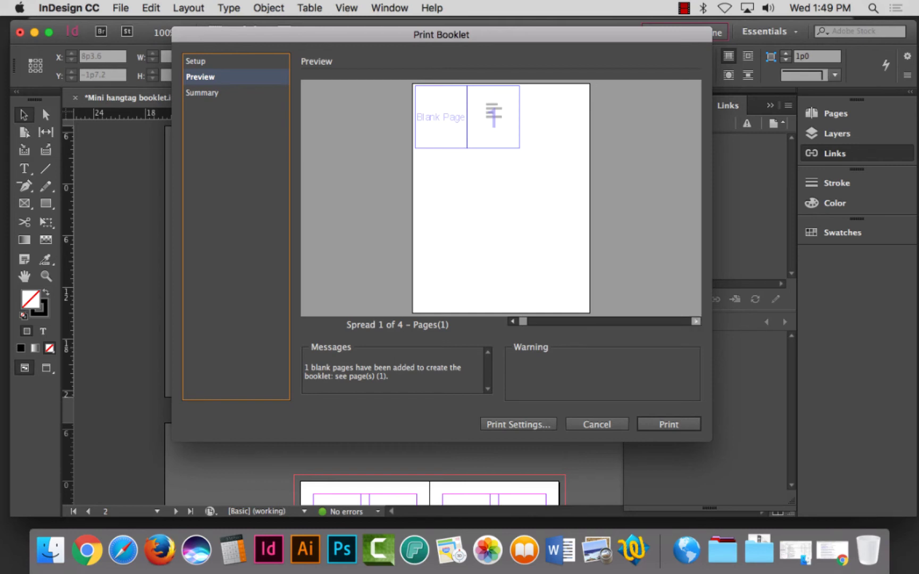
click(695, 321)
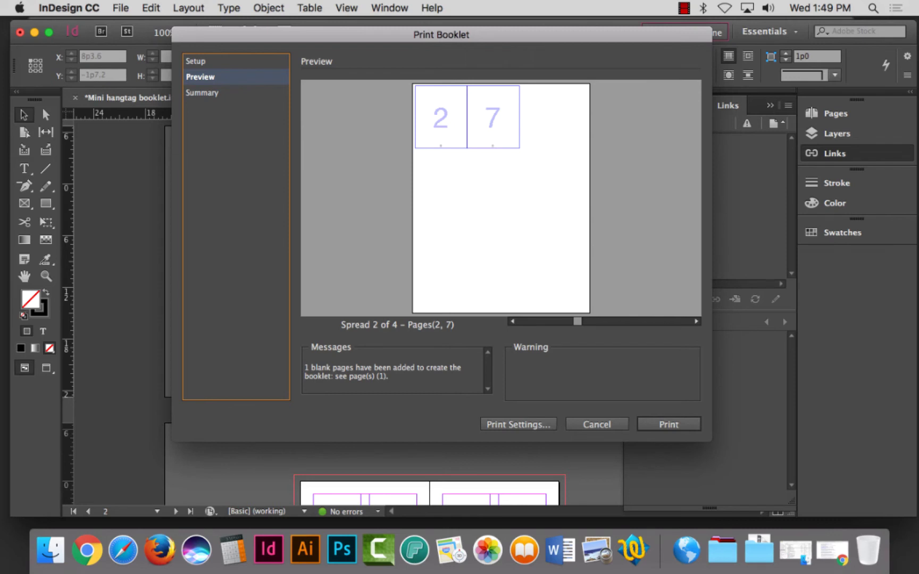
click(696, 321)
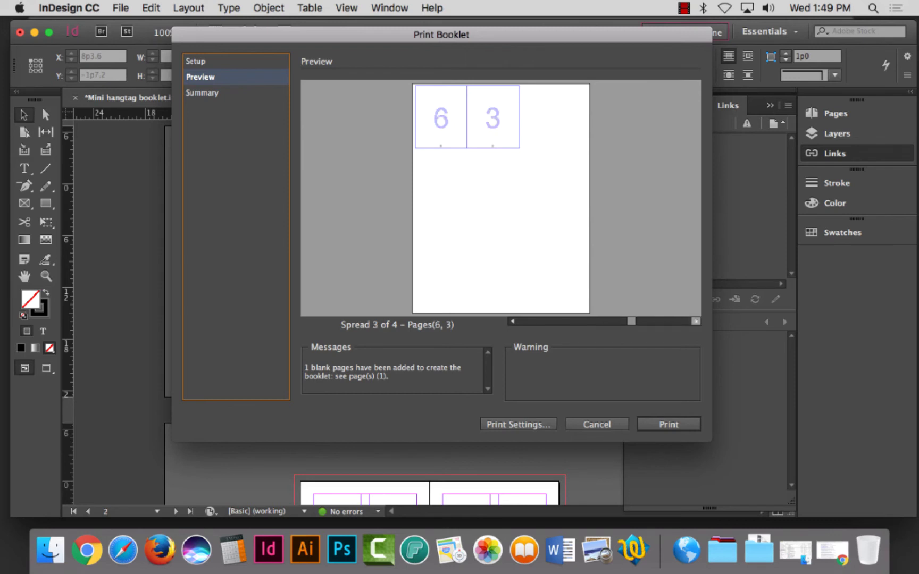
click(696, 321)
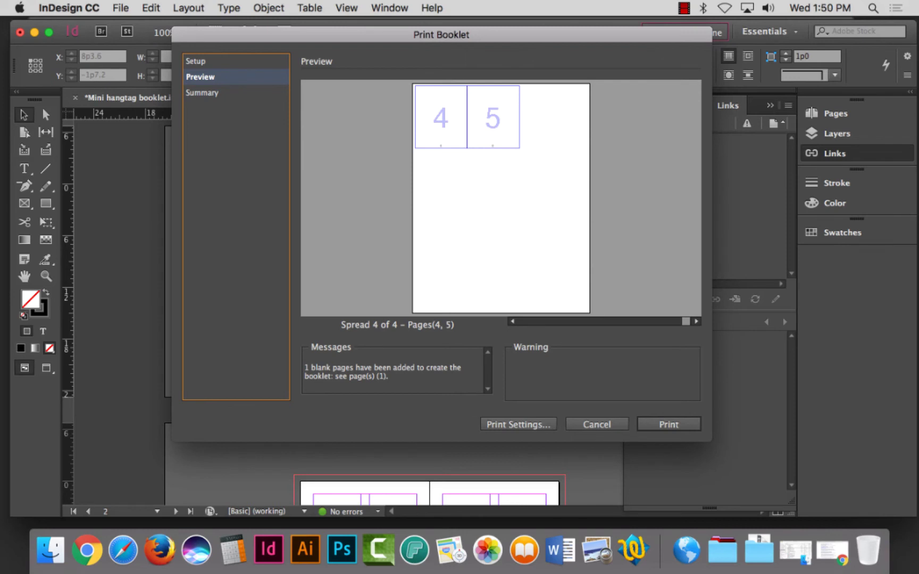
In the booklet's print settings, keep HITP-328-LASER-1 as the printer and enable printing of blank pages
click(518, 424)
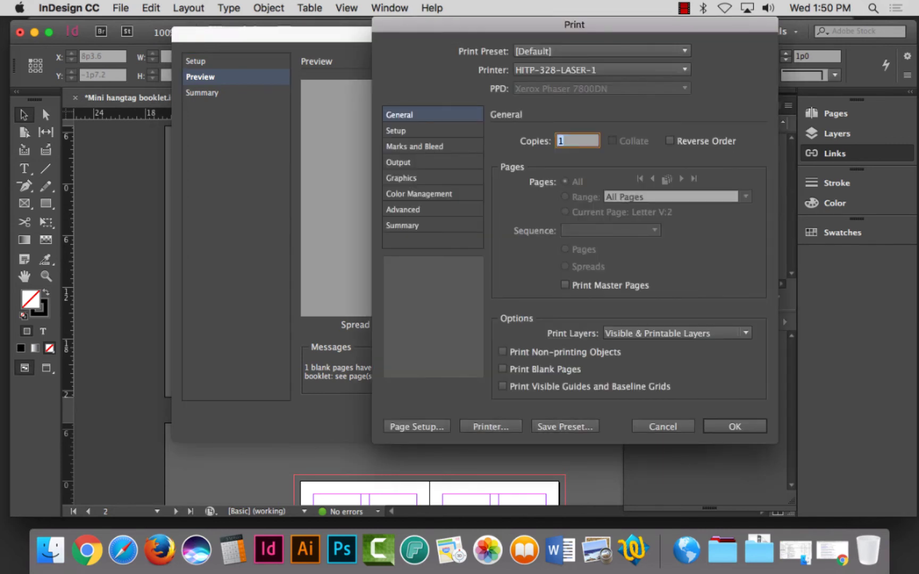
click(601, 69)
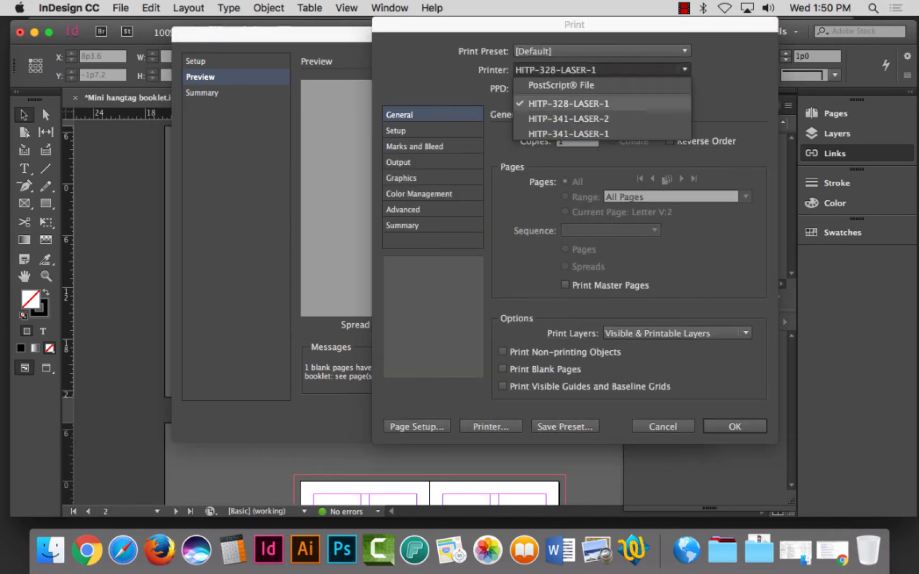
key(Return)
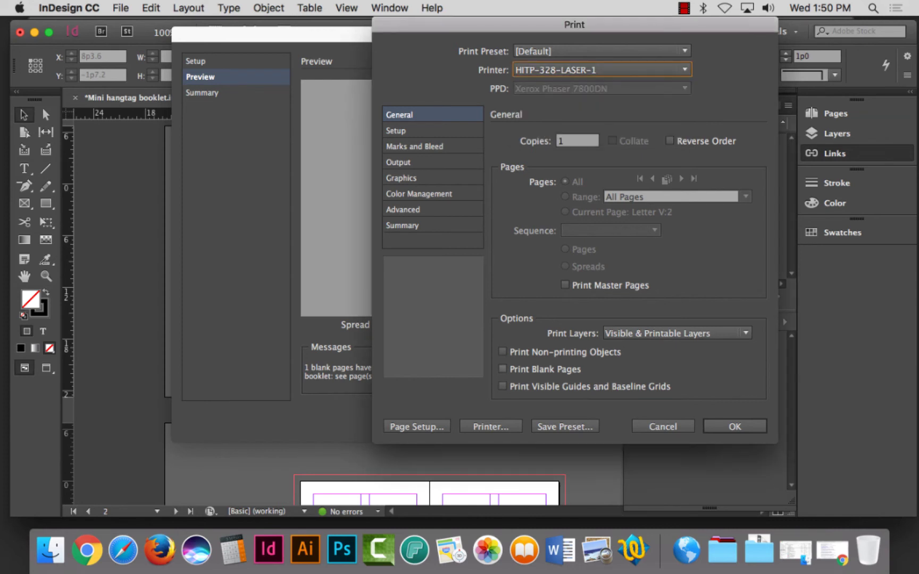
click(503, 368)
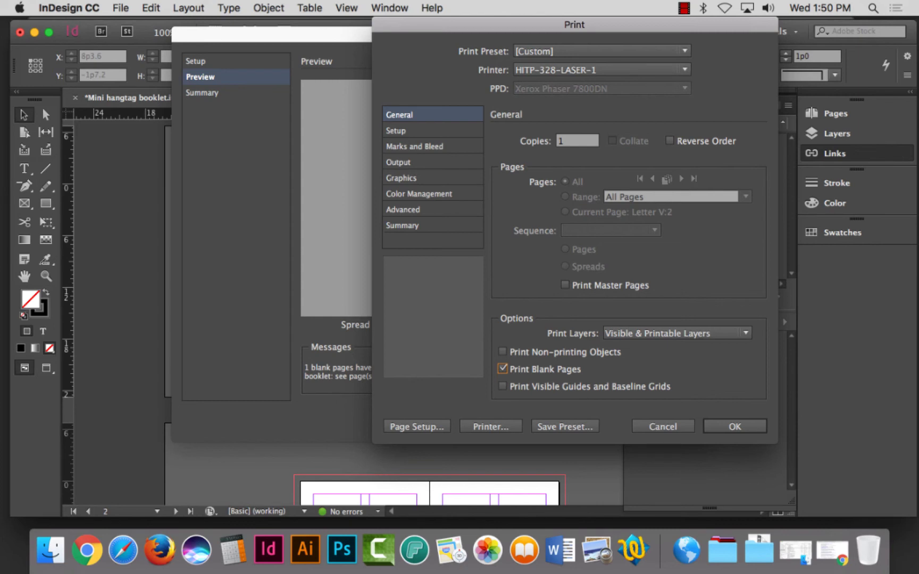
Set the page position to Centered on the US Letter sheet in the print setup
click(396, 131)
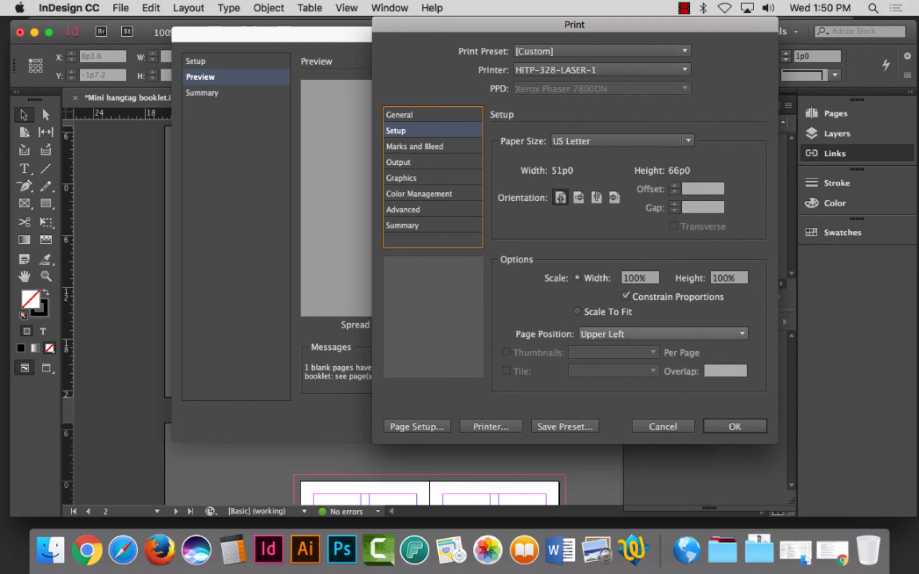
click(661, 334)
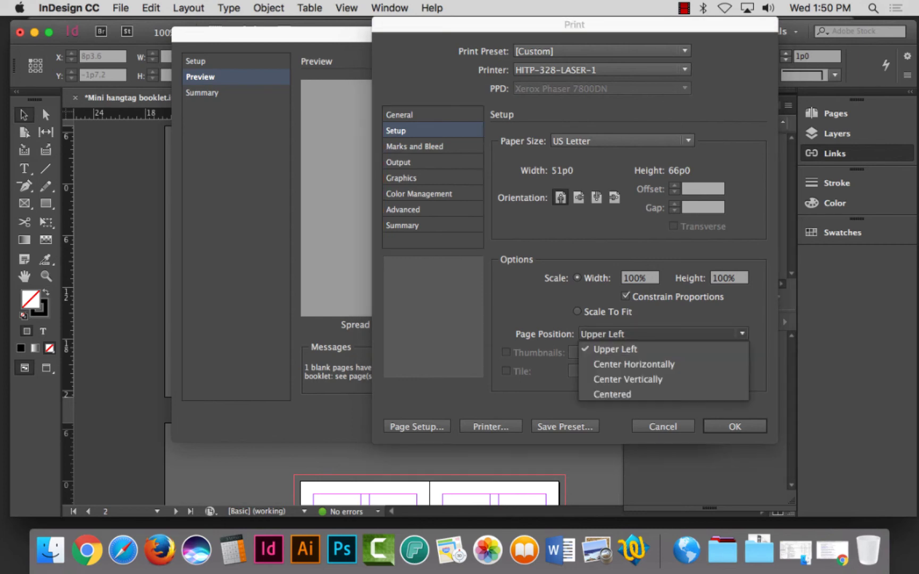
click(612, 395)
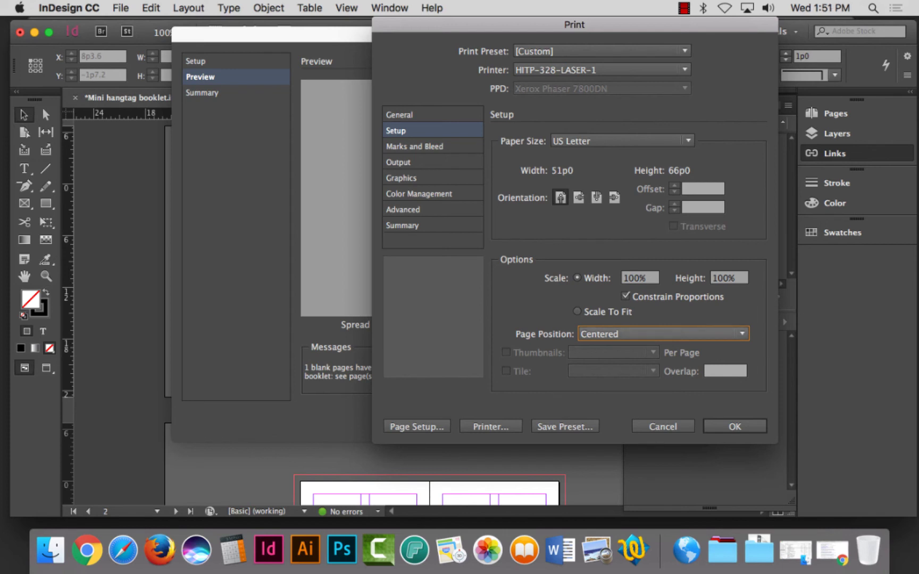
Enable crop marks and registration marks for the booklet print job
click(415, 146)
click(515, 171)
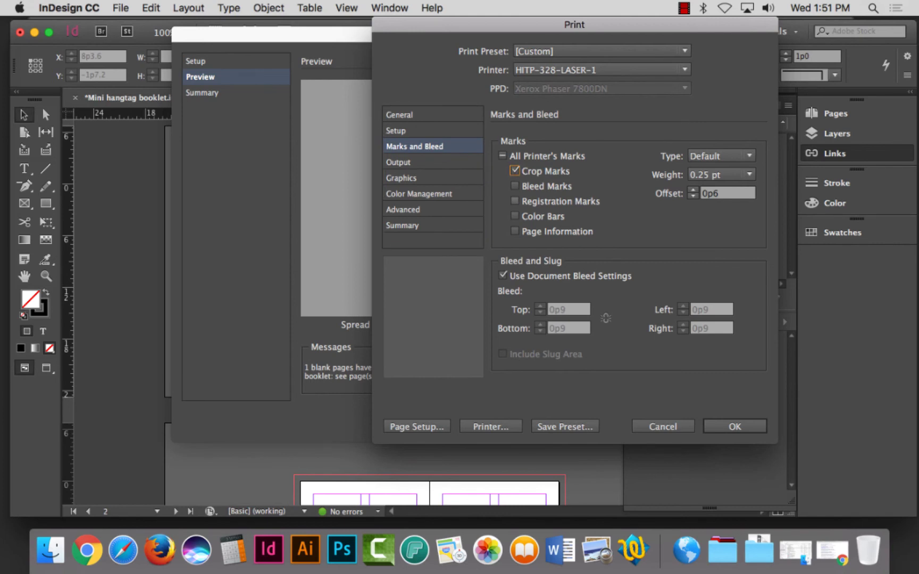
click(514, 201)
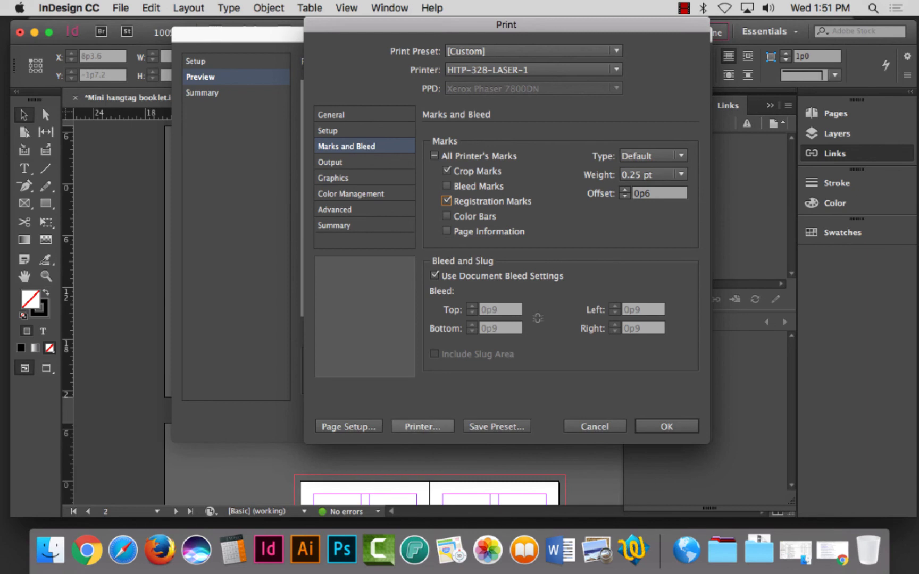
key(super+Tab)
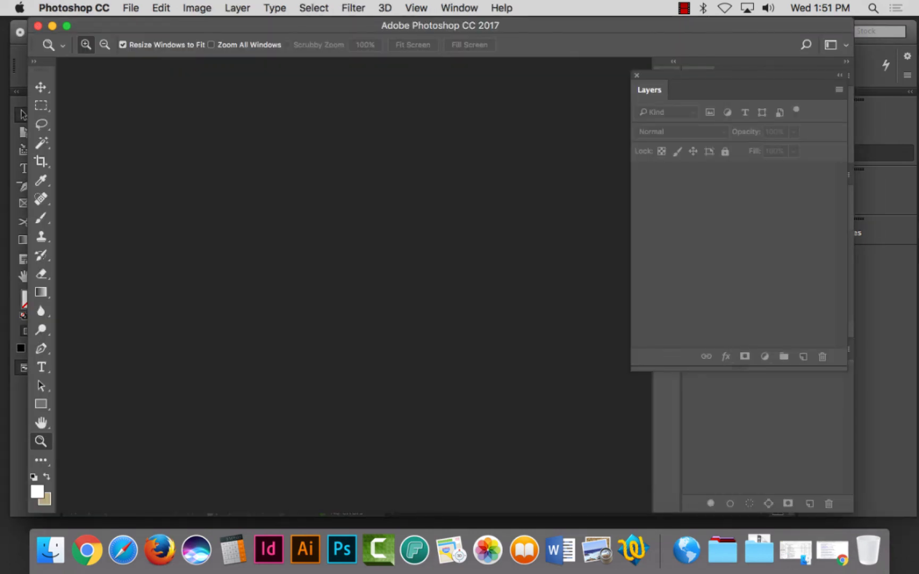
drag(269, 549, 428, 384)
click(269, 549)
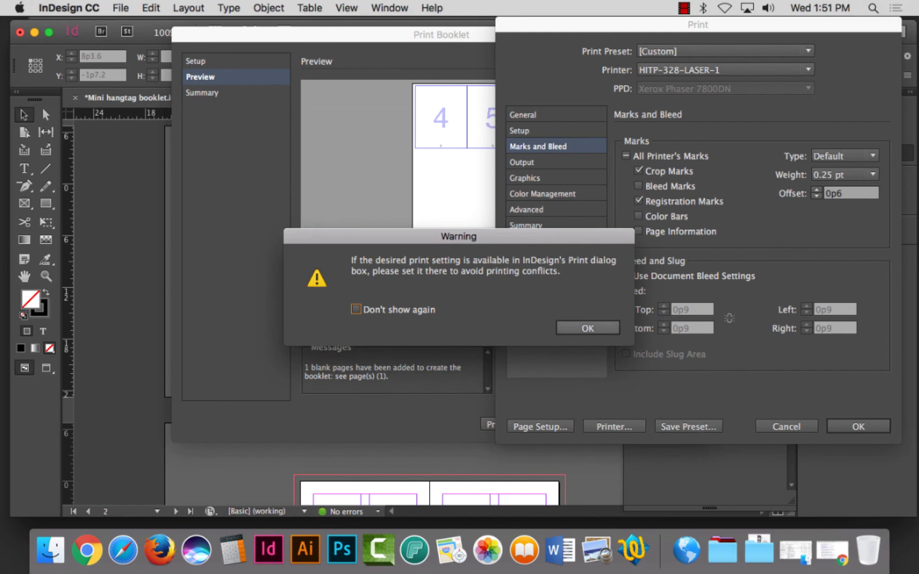
Check the printer's Color Options under Xerox Features and accept the printer and print settings for the booklet
click(587, 328)
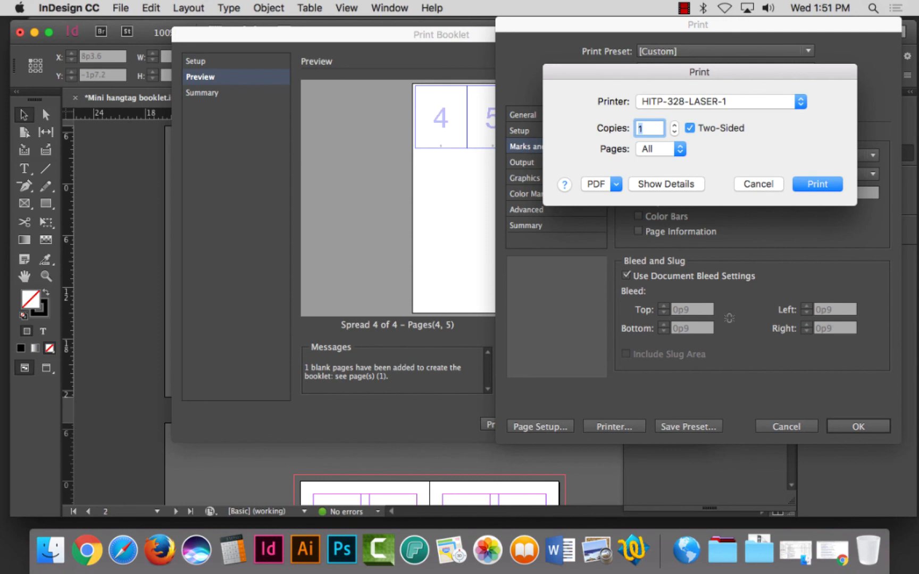
click(666, 184)
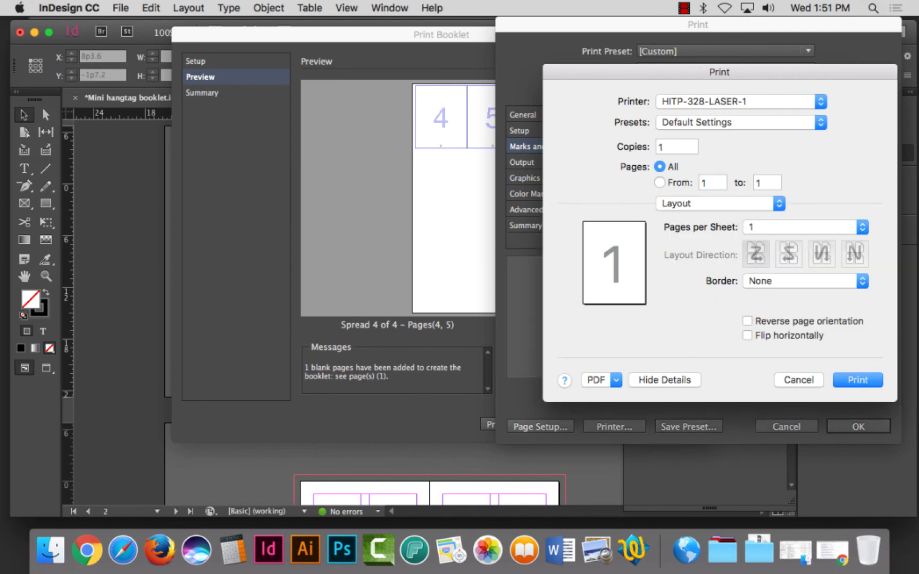
click(712, 203)
click(693, 277)
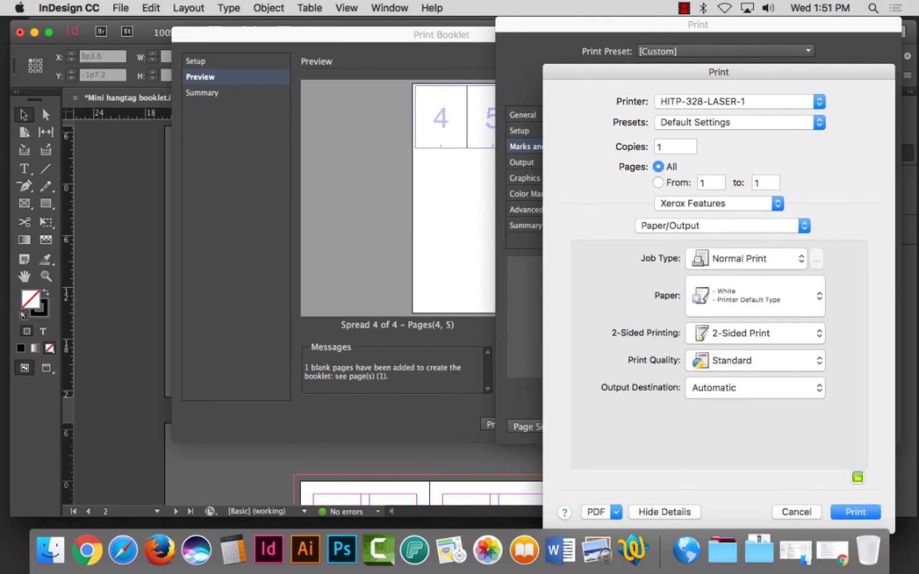
click(722, 226)
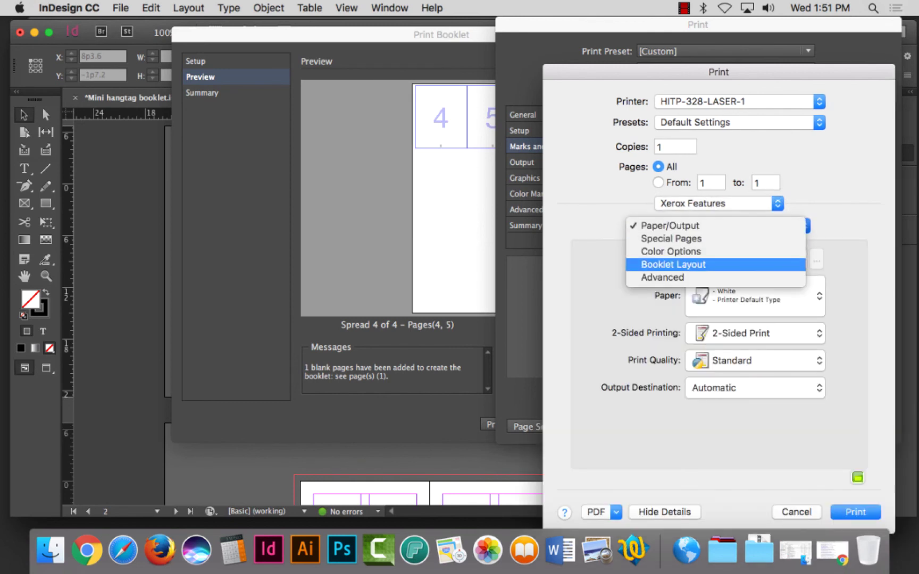
click(678, 252)
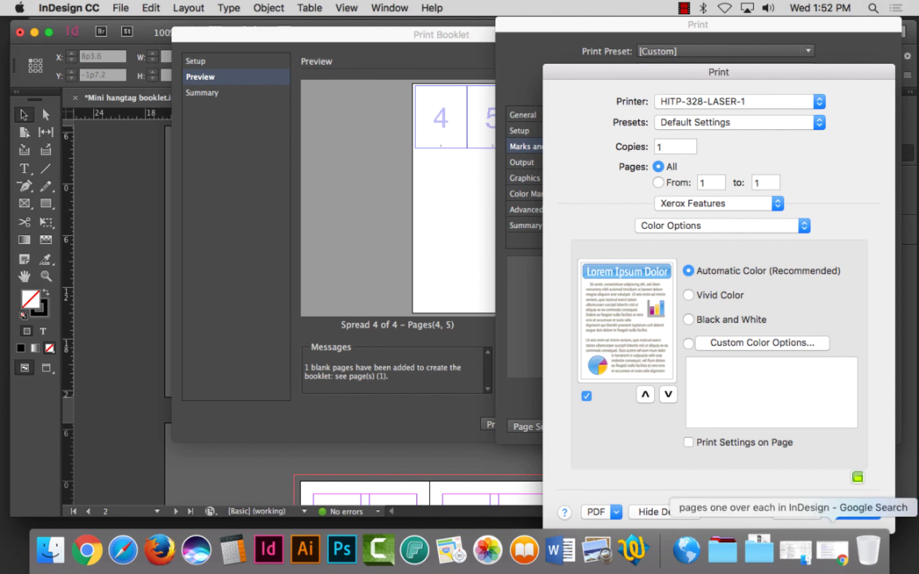
key(Return)
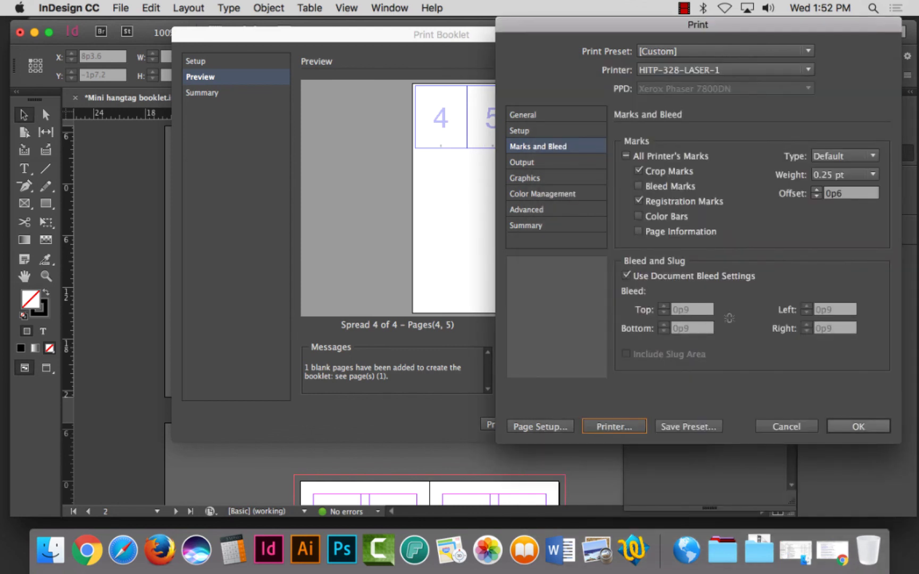
key(Return)
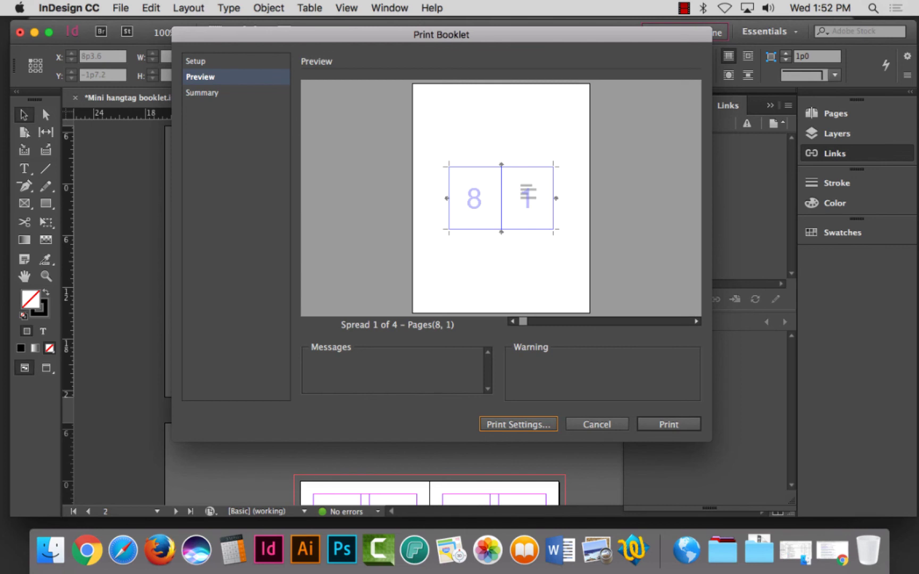
Check the remaining printer spreads in the preview and print the booklet, accepting the print charge
click(696, 321)
click(696, 322)
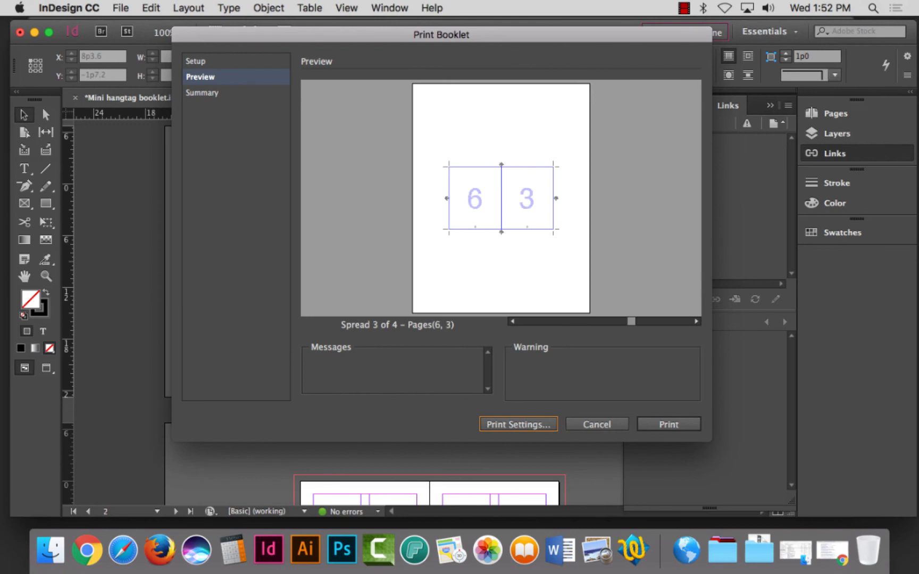
click(696, 322)
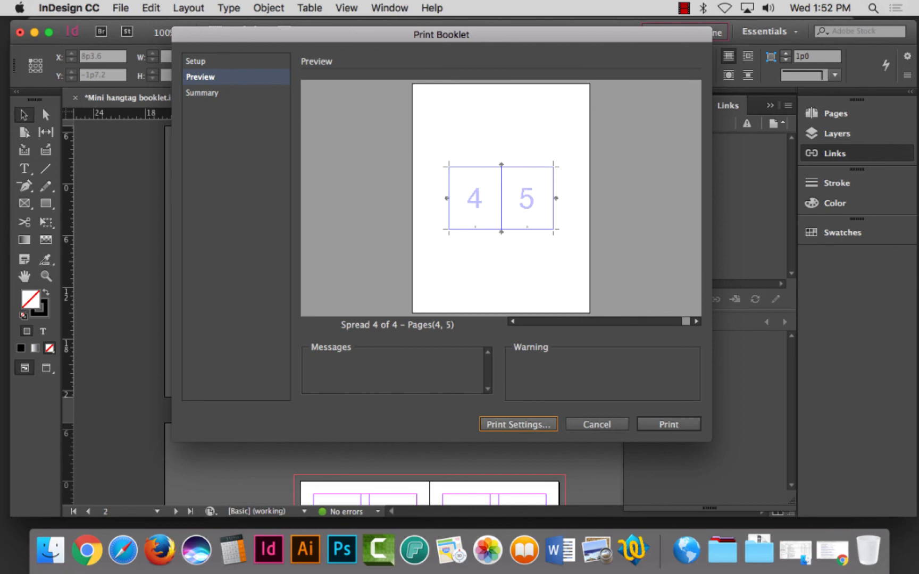
key(Return)
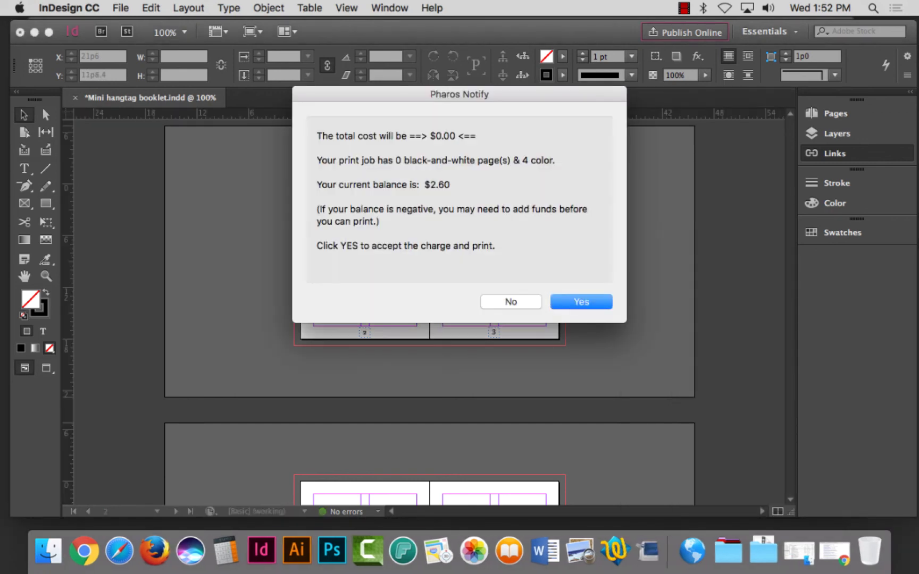
key(Return)
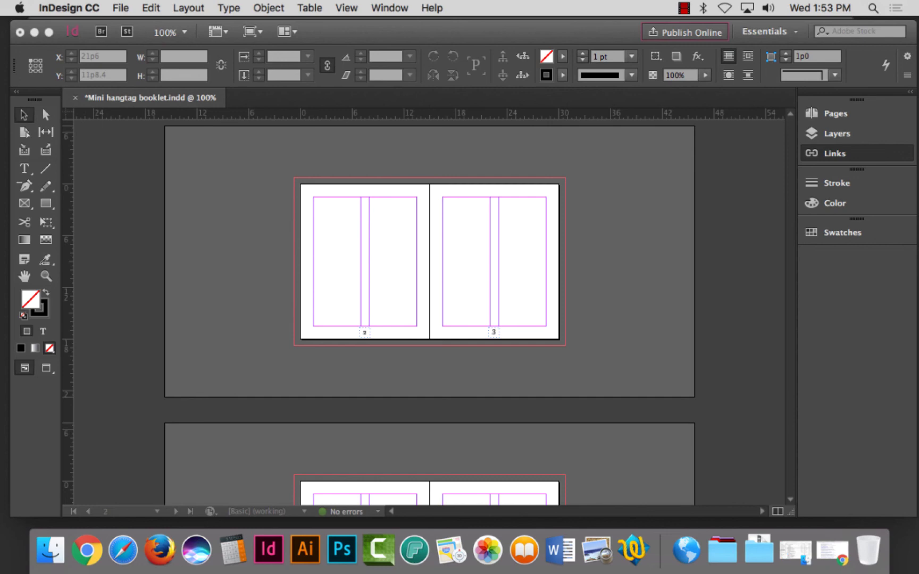
Open the Print Booklet setup and check the preview of the first printer spread
click(121, 7)
click(154, 427)
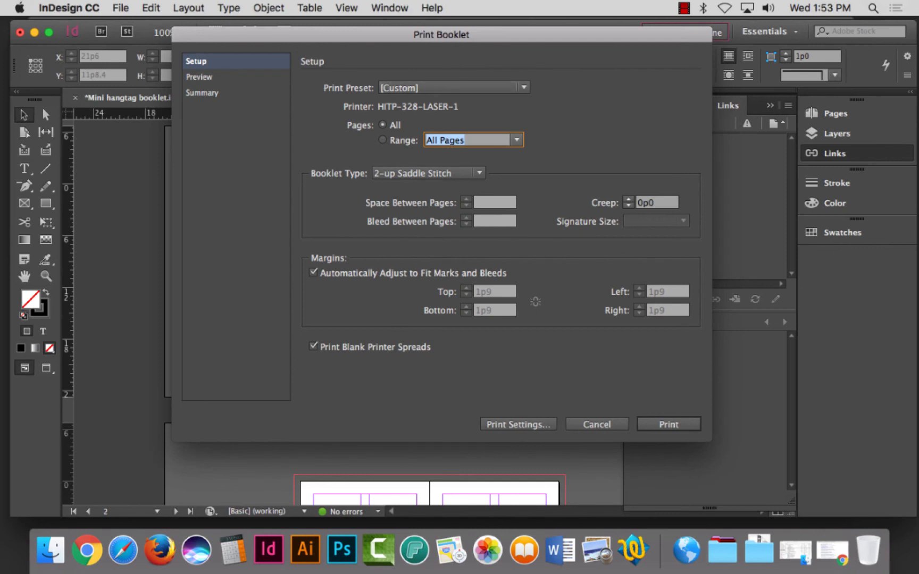
click(200, 76)
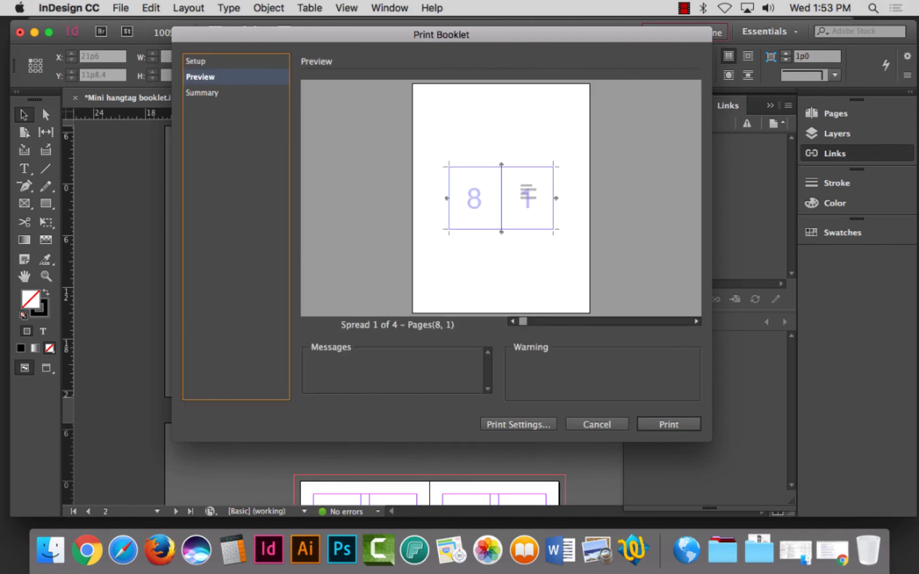
click(195, 61)
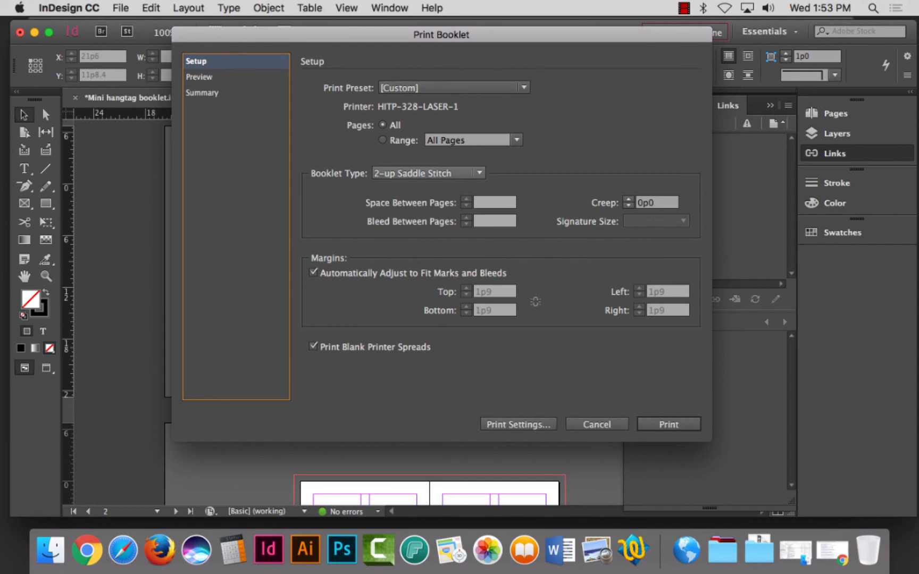
Review the page setup and printer's marks in the print settings and save them as a preset named "Mini hang tag booklet"
click(518, 424)
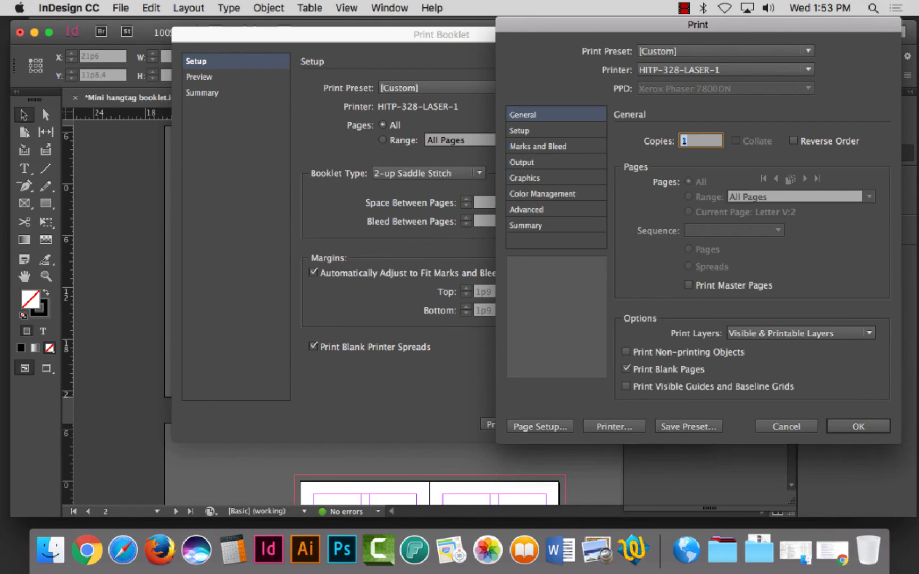
click(220, 130)
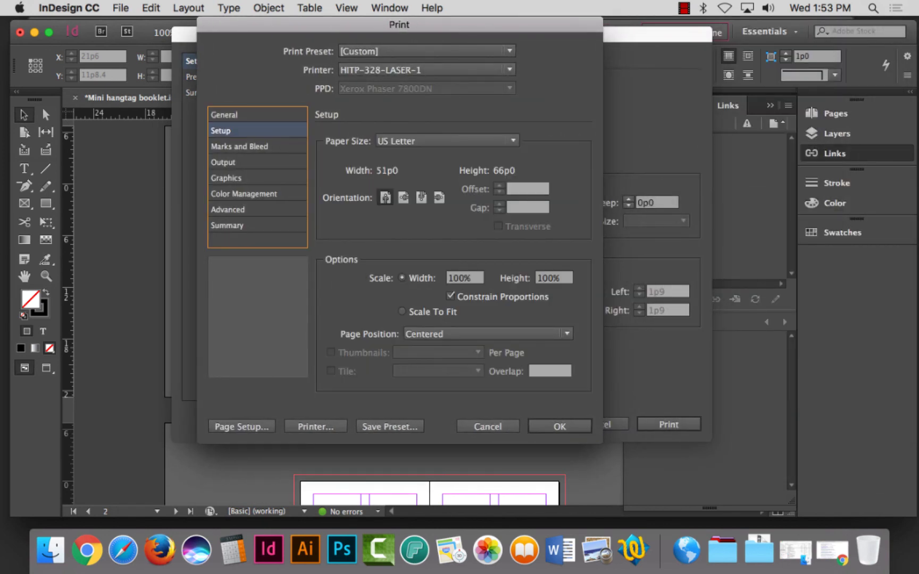
click(239, 147)
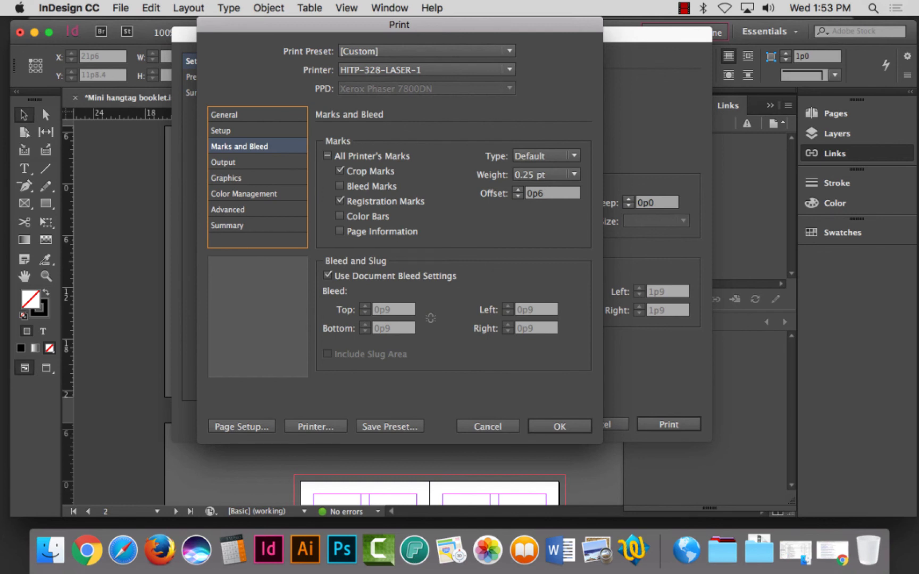
click(389, 427)
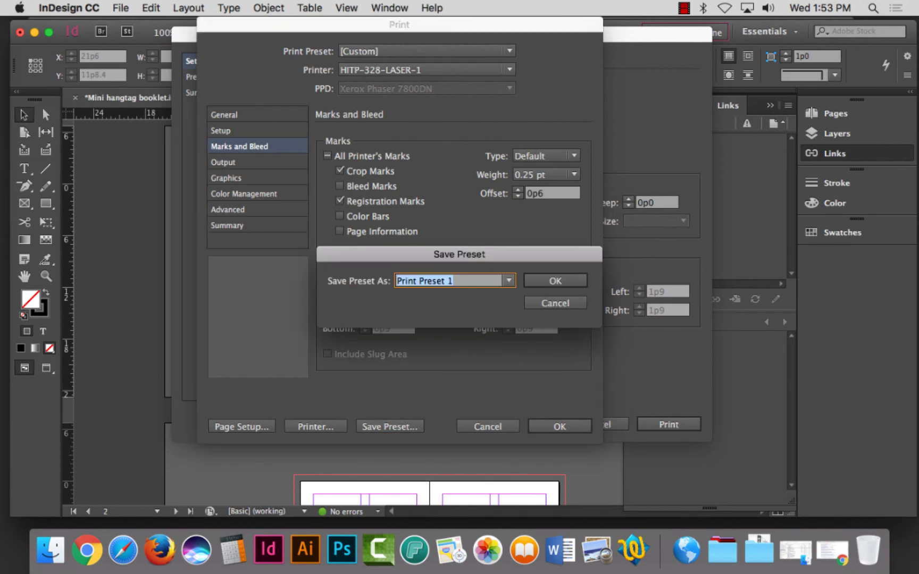
text(Min)
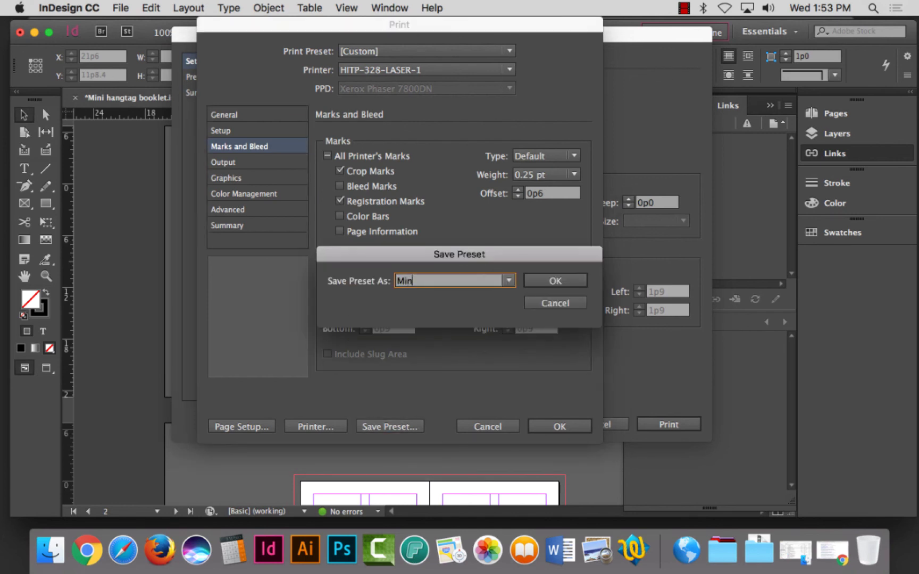
text(i hang tag booklet)
key(Return)
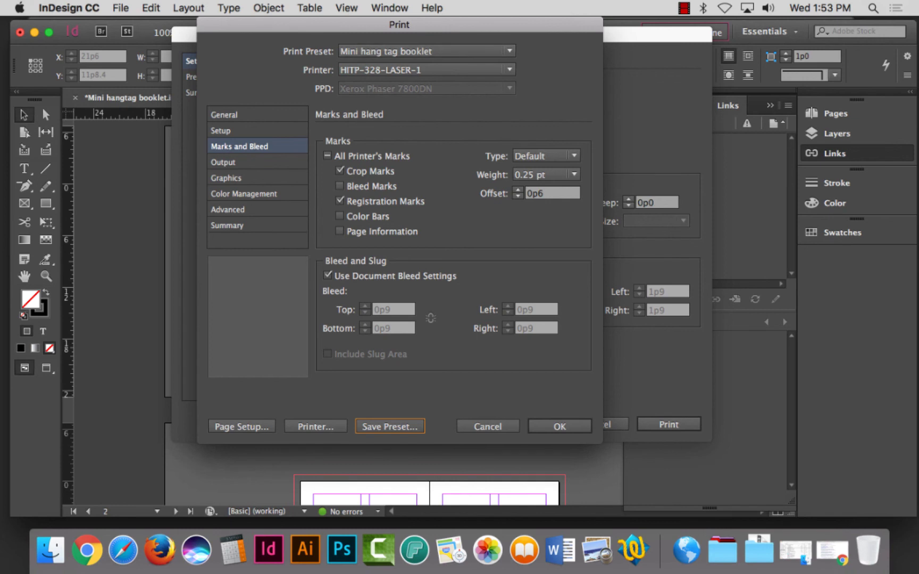
Accept the print settings and print the booklet with the "Mini hang tag booklet" preset
key(Return)
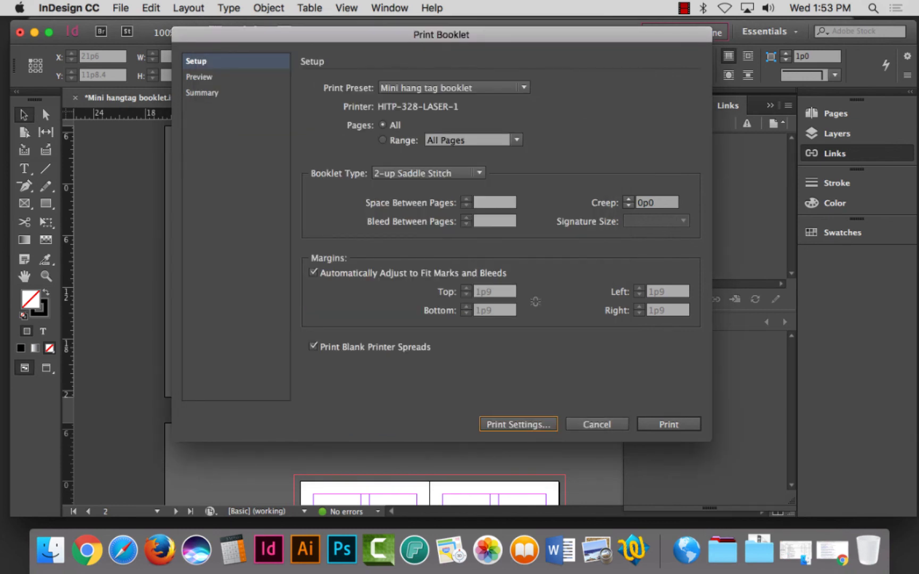
key(Return)
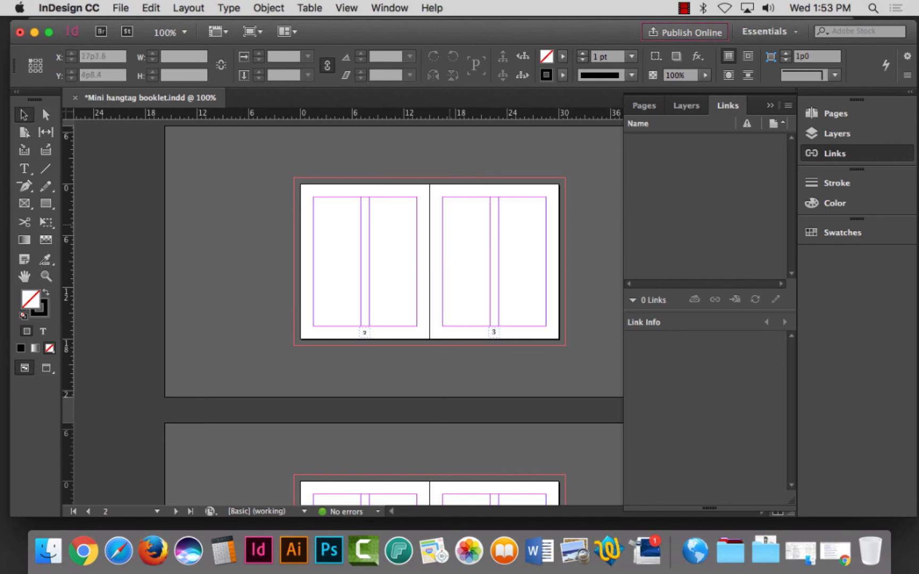
key(Return)
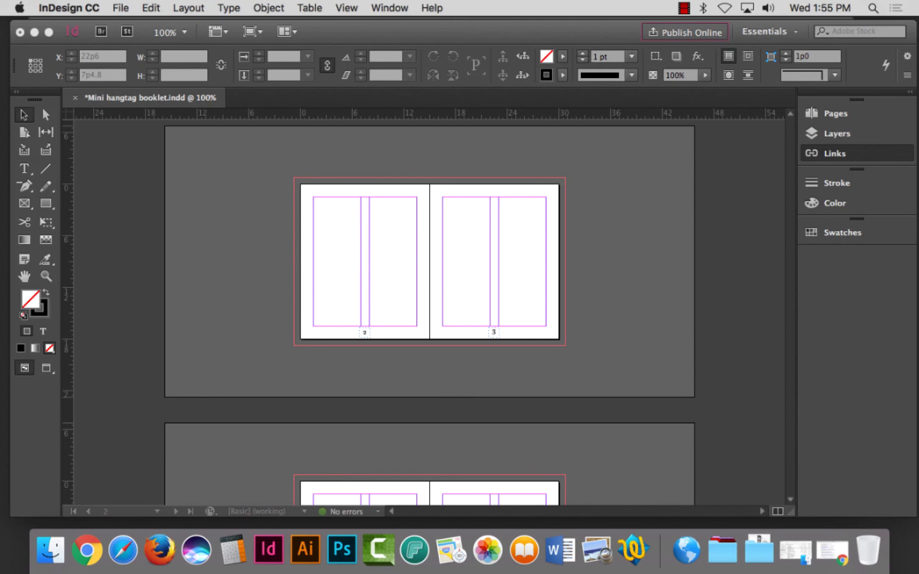
Look through the booklet's pages from the cover to the back page
key(shift+Page_Up)
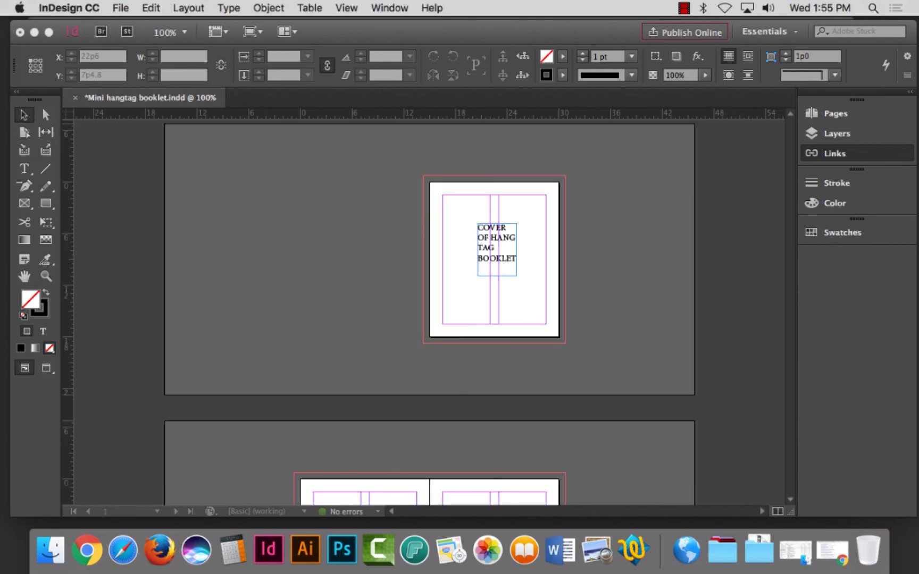
scroll(378, 312, down, 20)
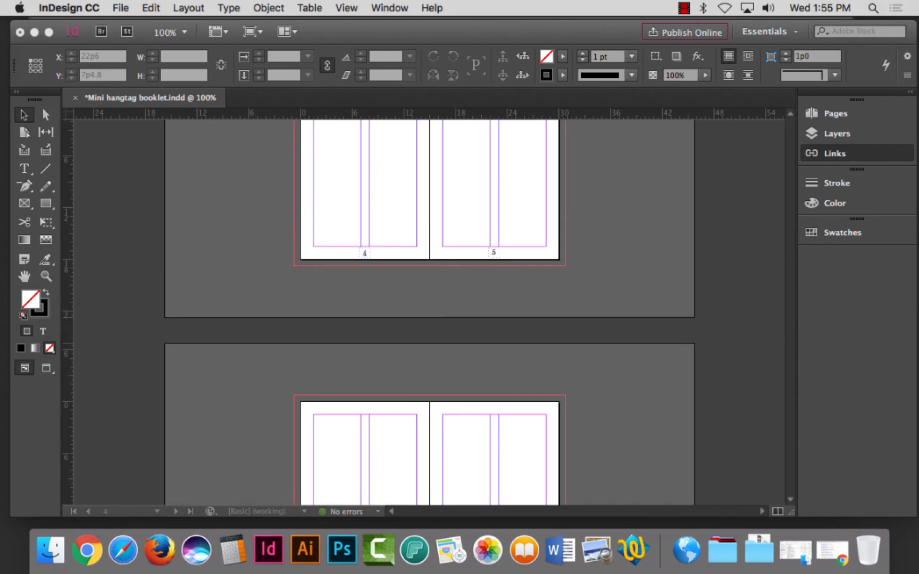
scroll(378, 312, down, 3)
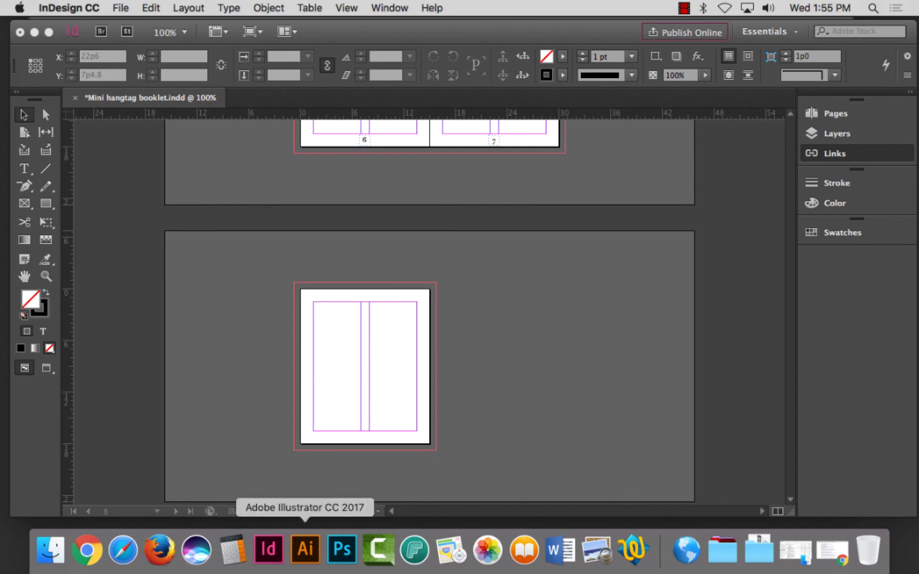
click(379, 549)
click(116, 7)
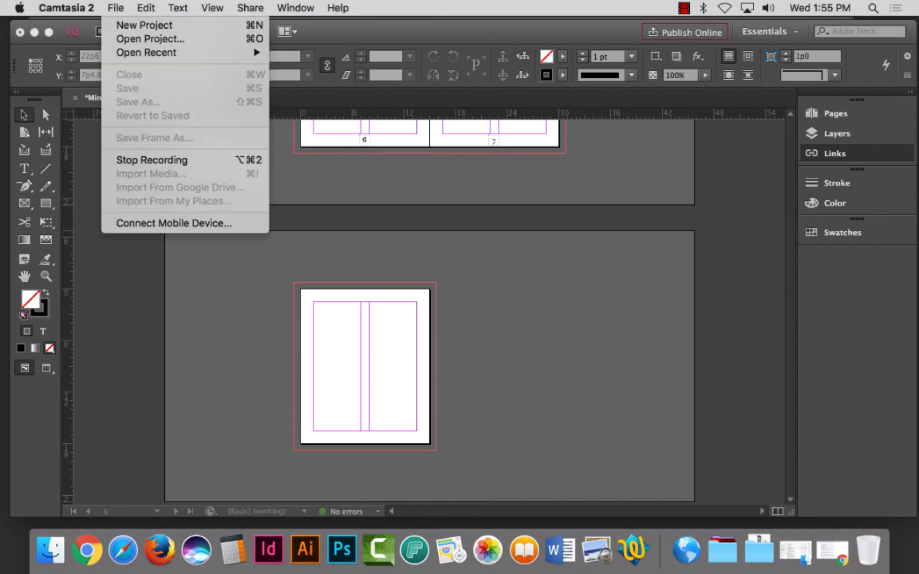